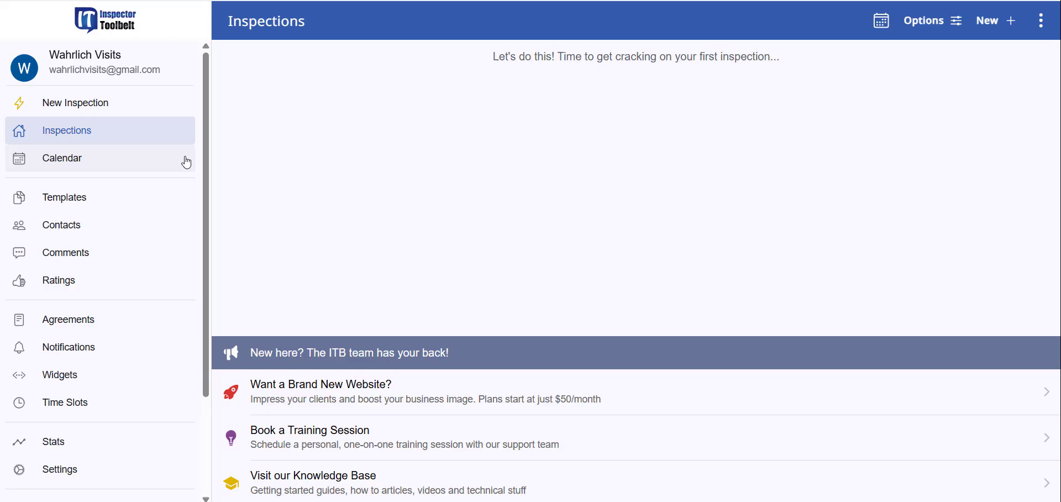
Create an inspection request with the client's contact details and property address for May 1 2025, 01:00 PM, and approve it with a zero price
left_click(90, 105)
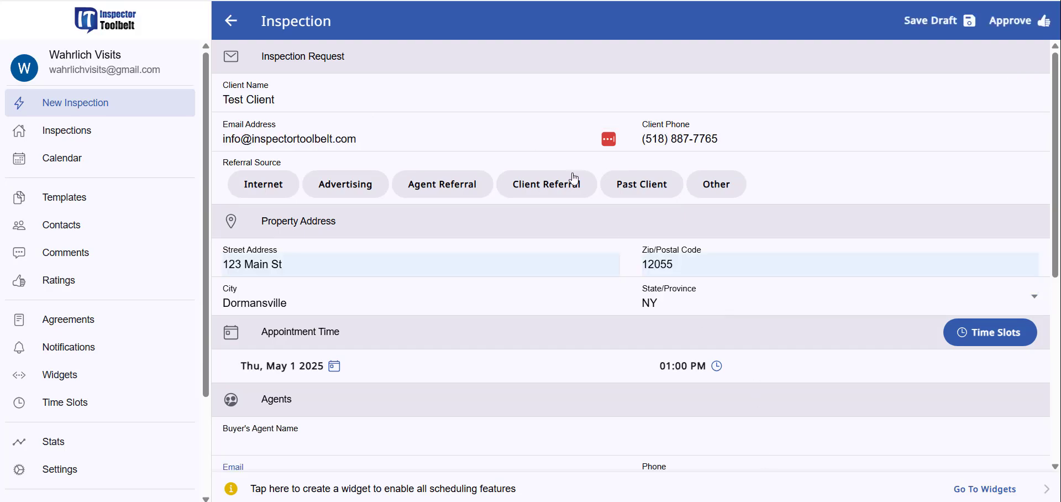
key("Tab")
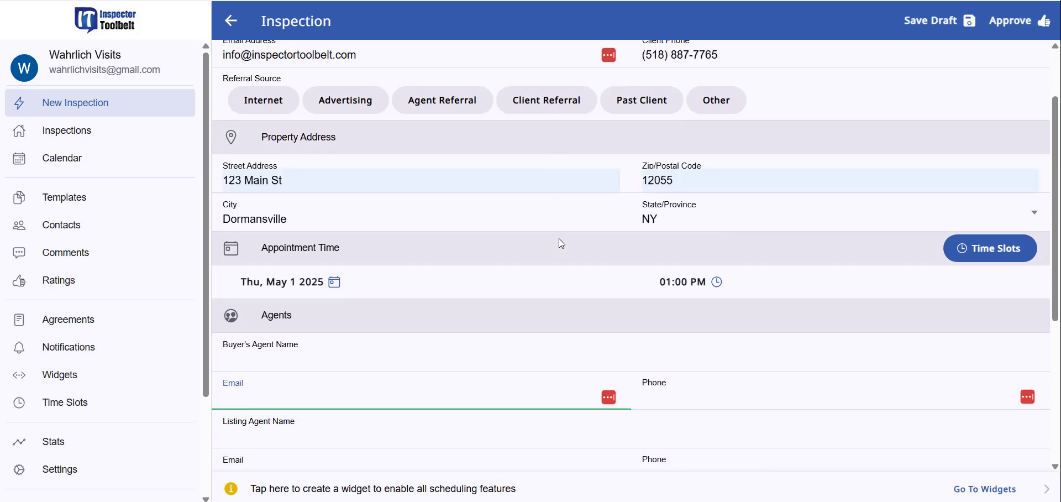
scroll(564, 251, "up", 5)
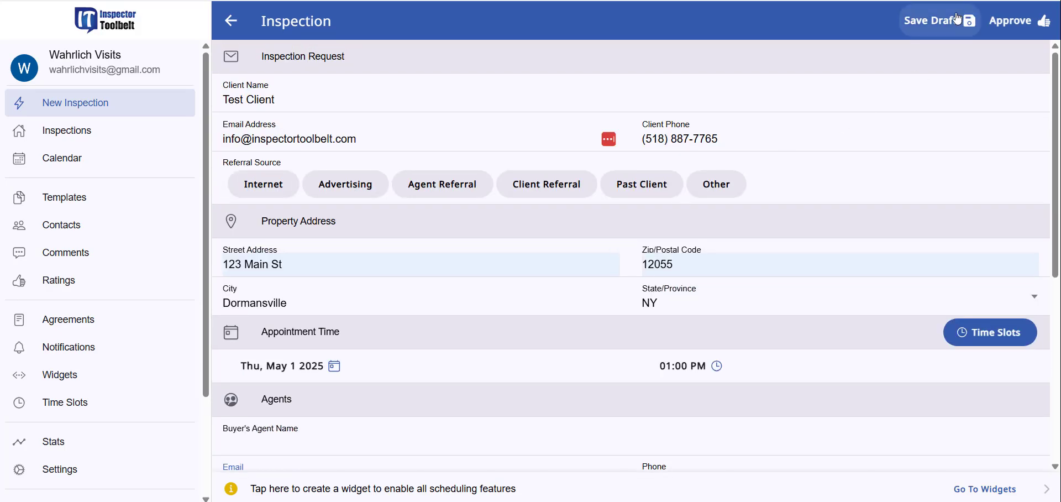
left_click(1022, 25)
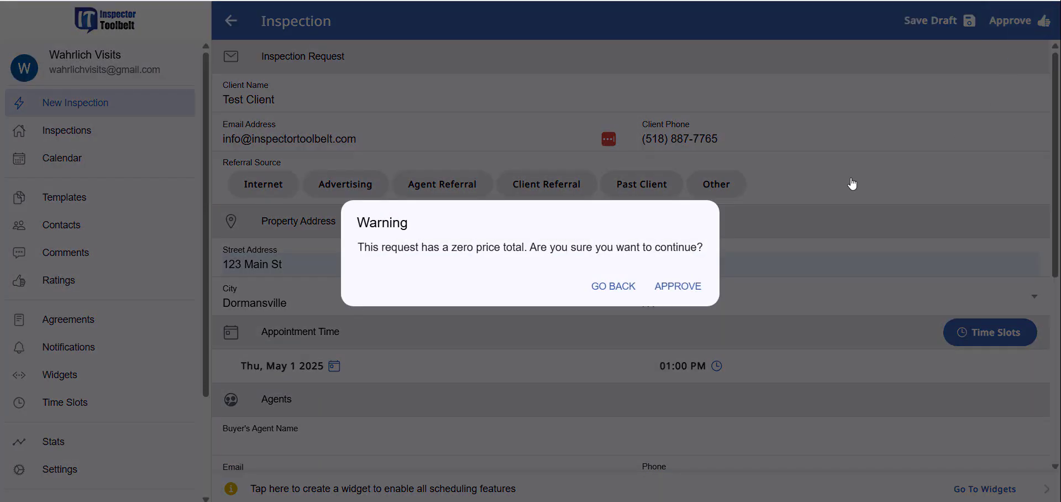
left_click(688, 288)
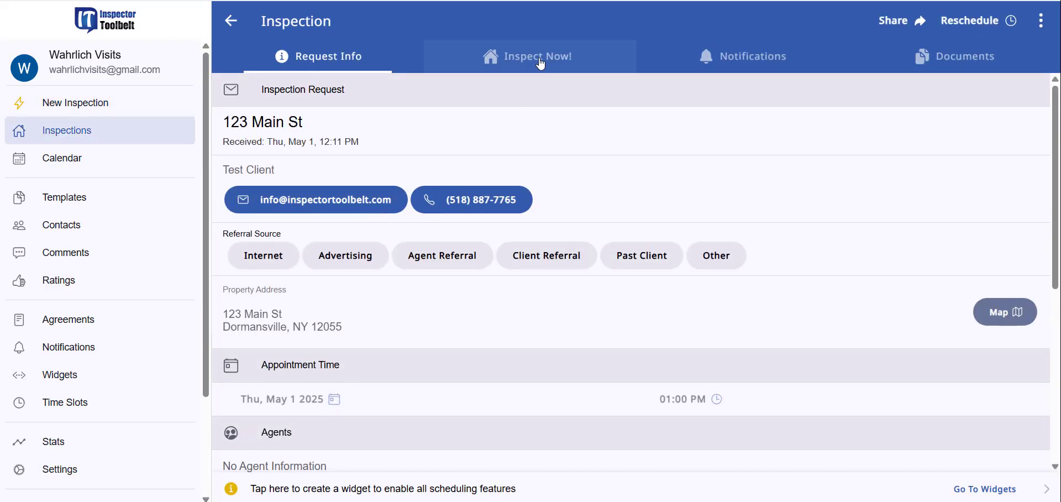
Create a new inspection for the approved request using the ITB Pool Inspection marketplace template
left_click(541, 64)
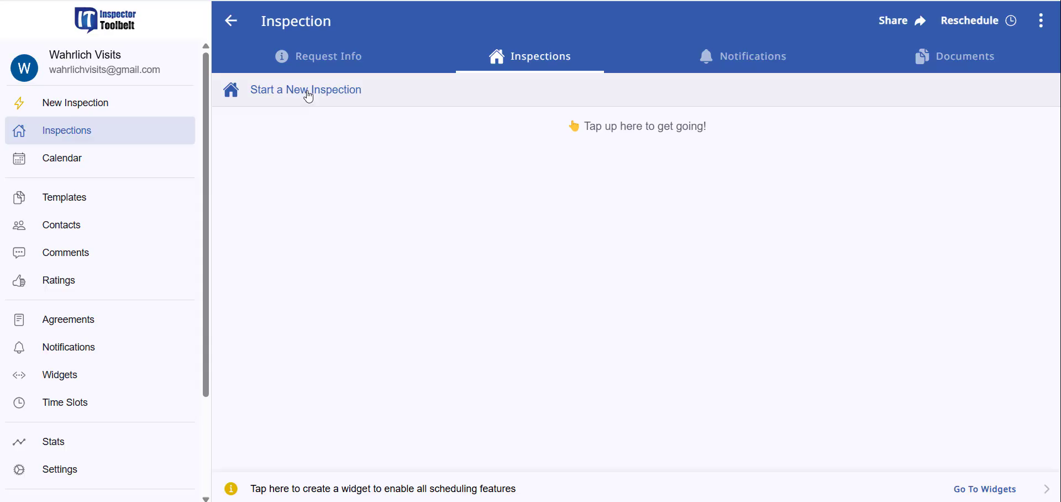
left_click(308, 94)
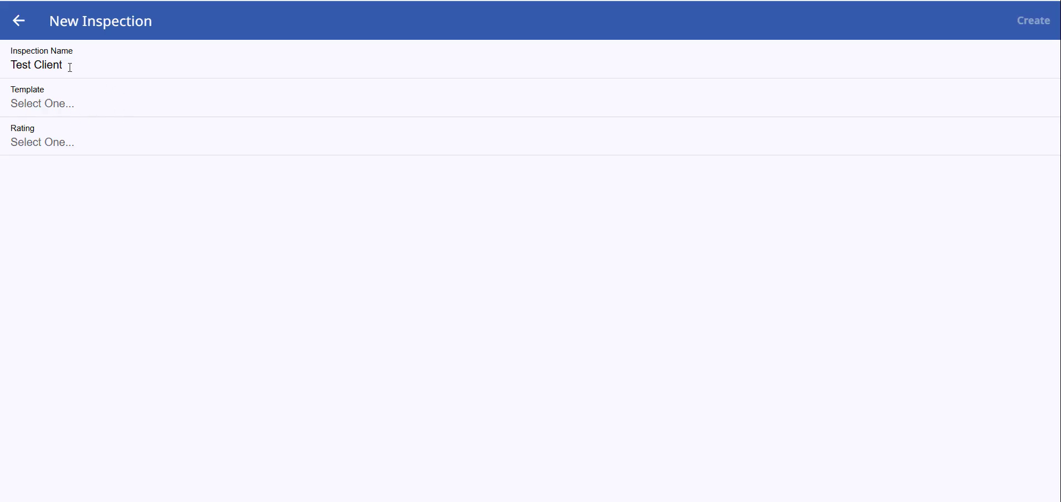
left_click(78, 103)
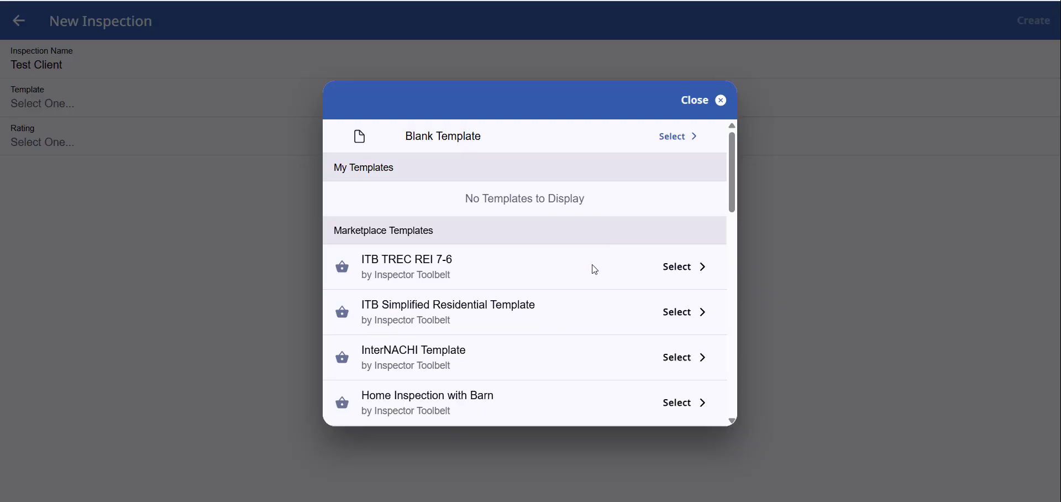
scroll(553, 292, "down", 3)
scroll(520, 244, "up", 2)
scroll(552, 276, "down", 5)
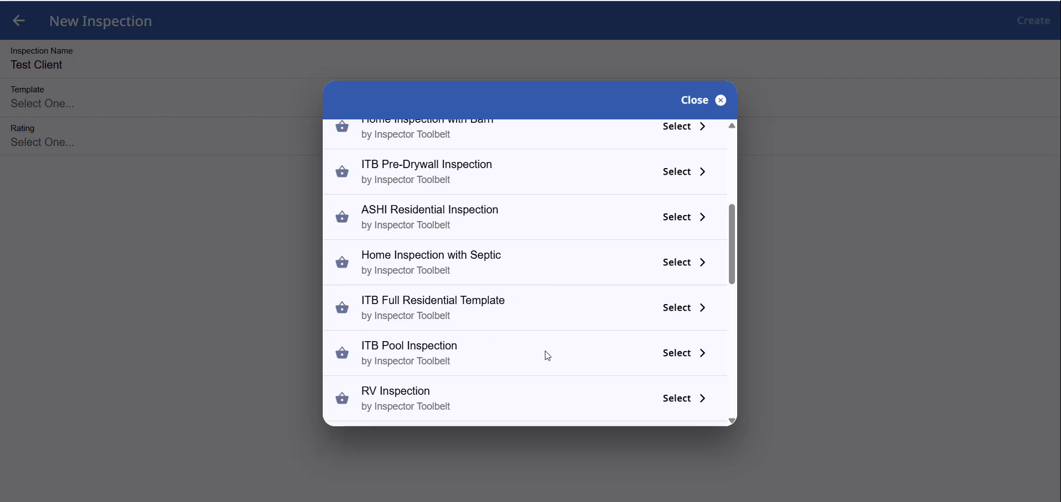
left_click(697, 353)
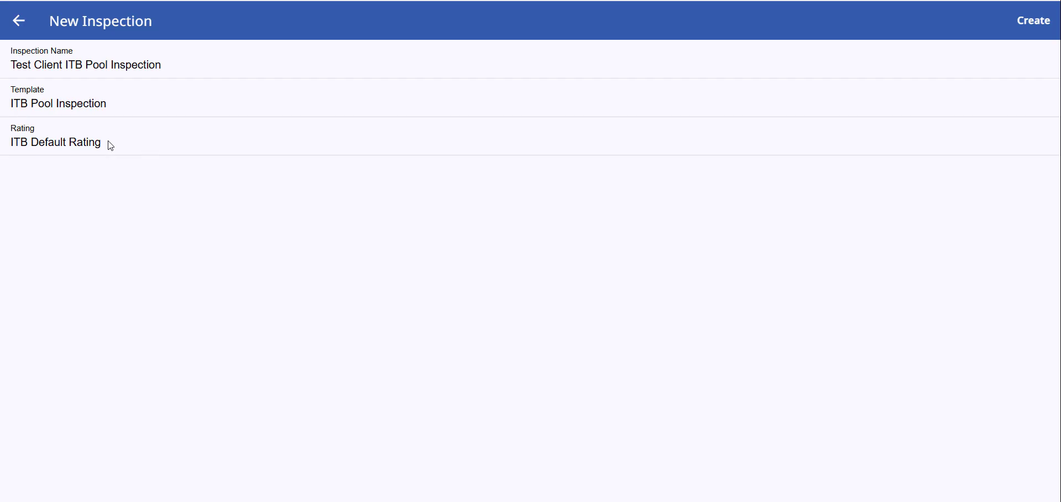
left_click(1034, 32)
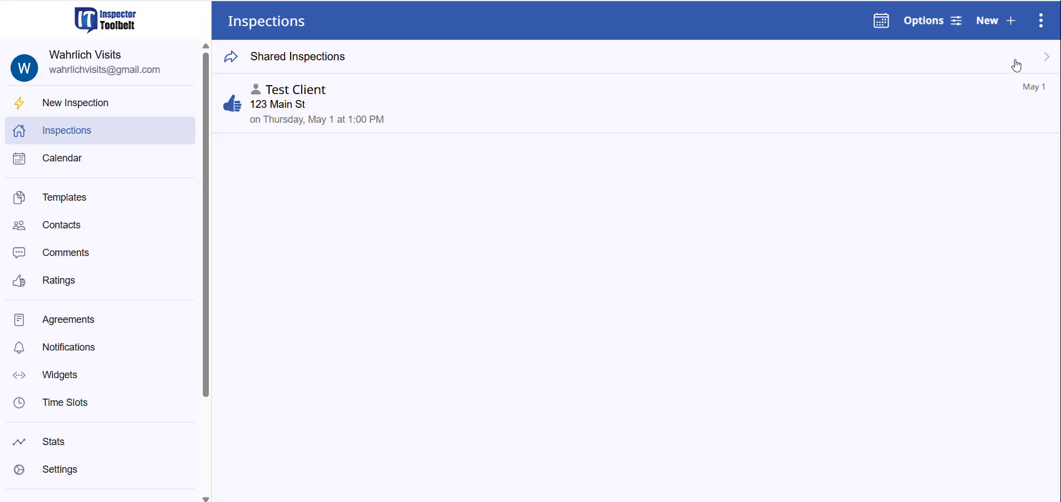
Filter the inspections list with the New, Draft, Read, Approved and Complete statuses all included
left_click(928, 25)
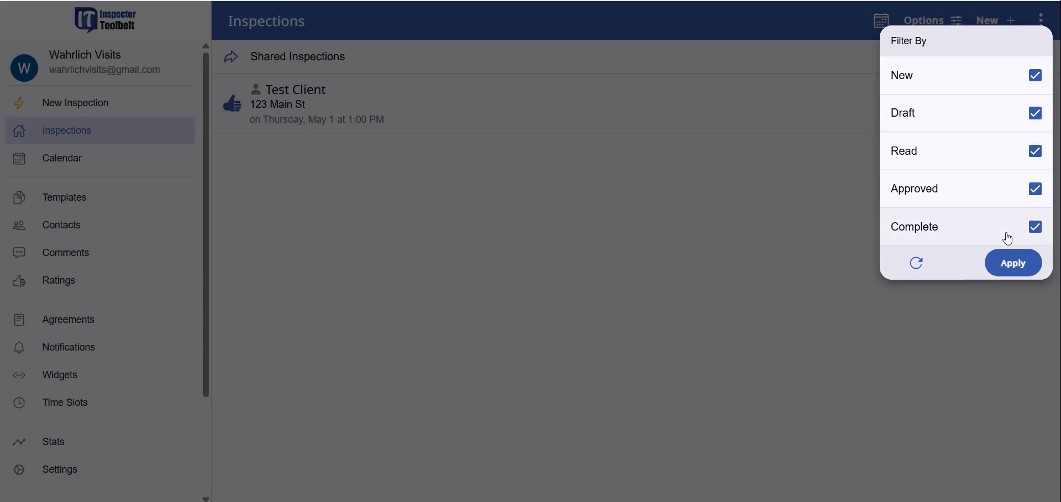
left_click(1013, 265)
View the 1:00 PM inspection on May 1 from the calendar, and return to the inspections list
left_click(75, 162)
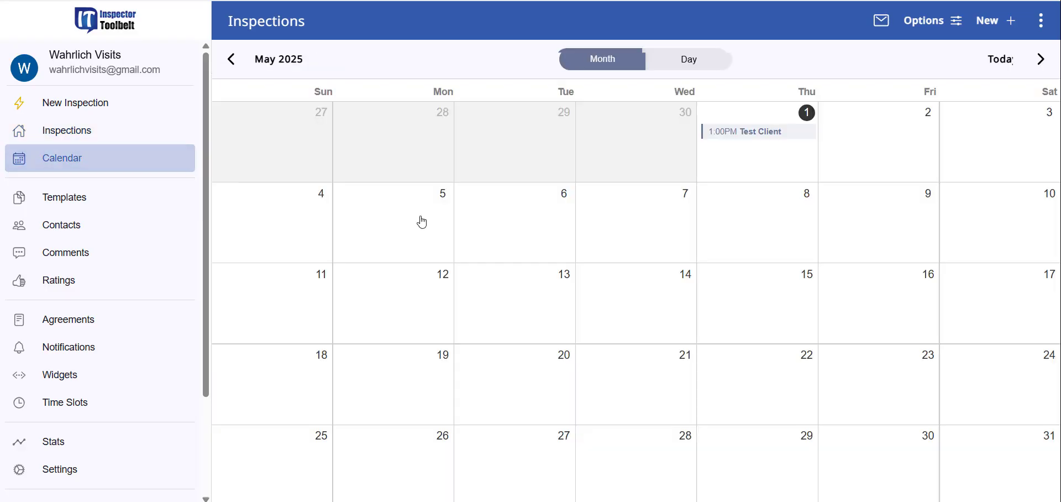
left_click(761, 135)
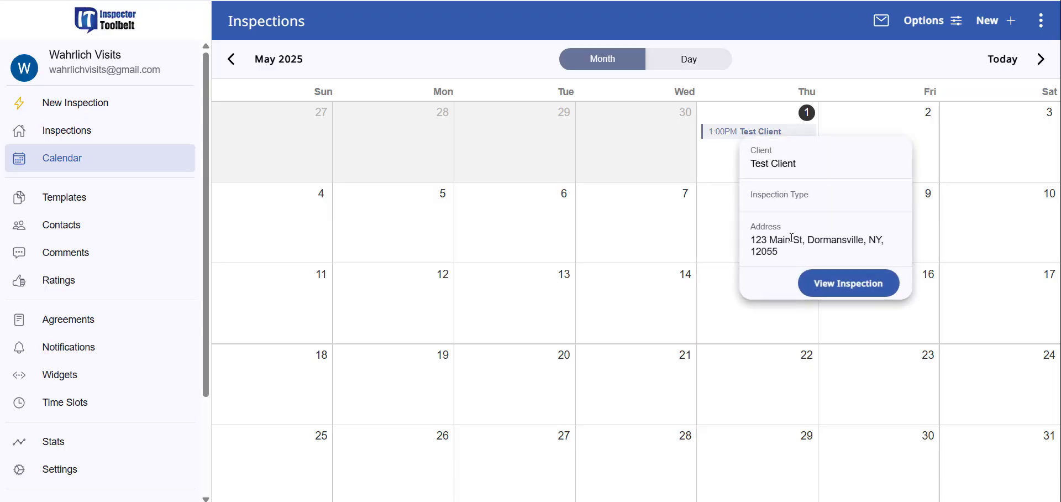
left_click(843, 291)
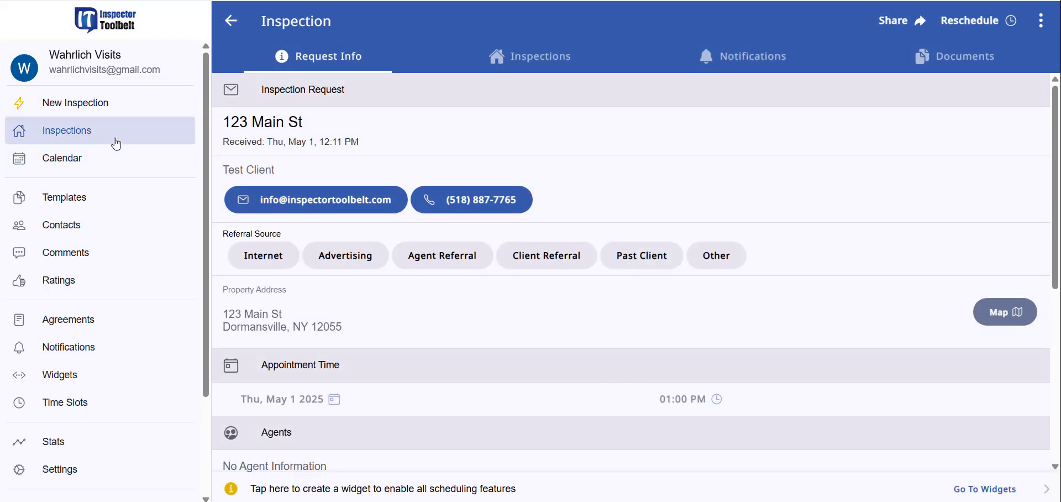
left_click(115, 141)
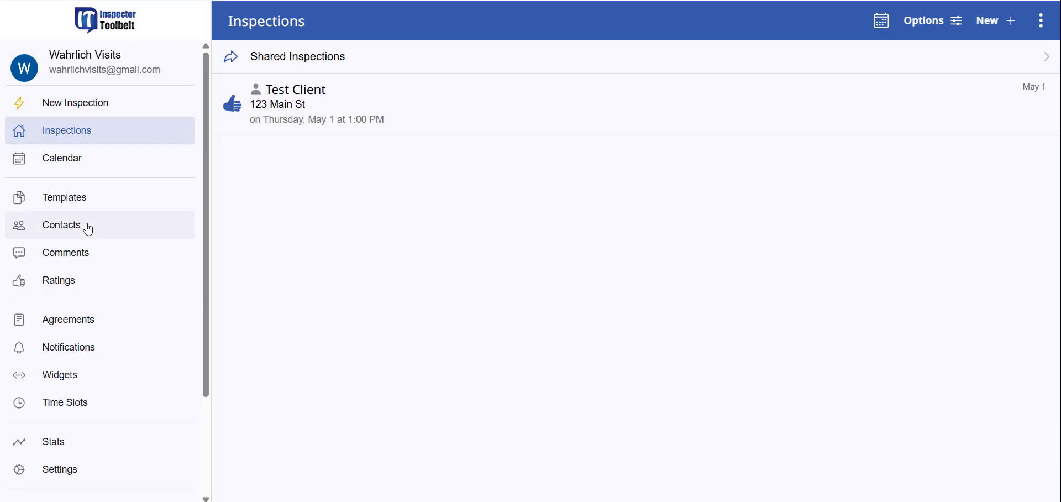
Start a new widget for Residential inspections with a minimum lead time of 48 hours, and continue to its property types
left_click(74, 381)
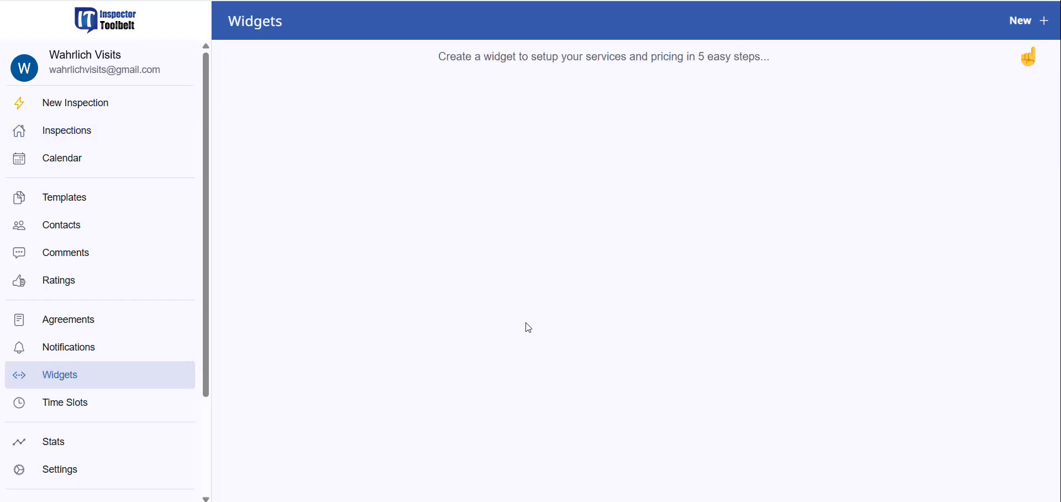
left_click(1025, 22)
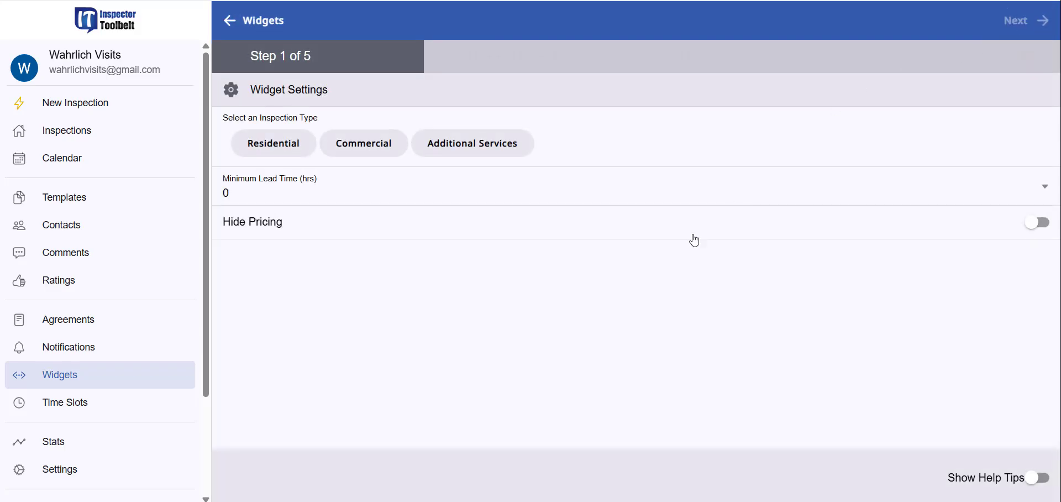
left_click(283, 156)
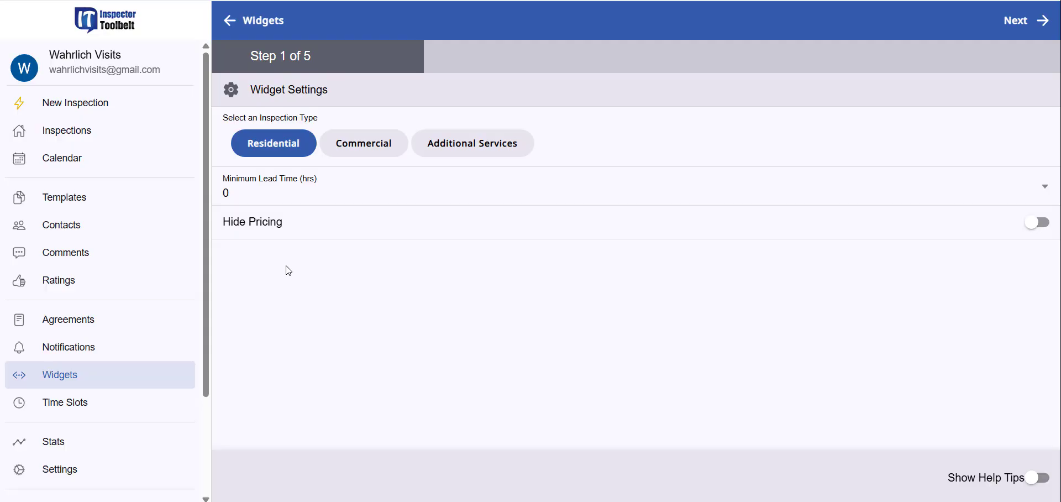
left_click(241, 198)
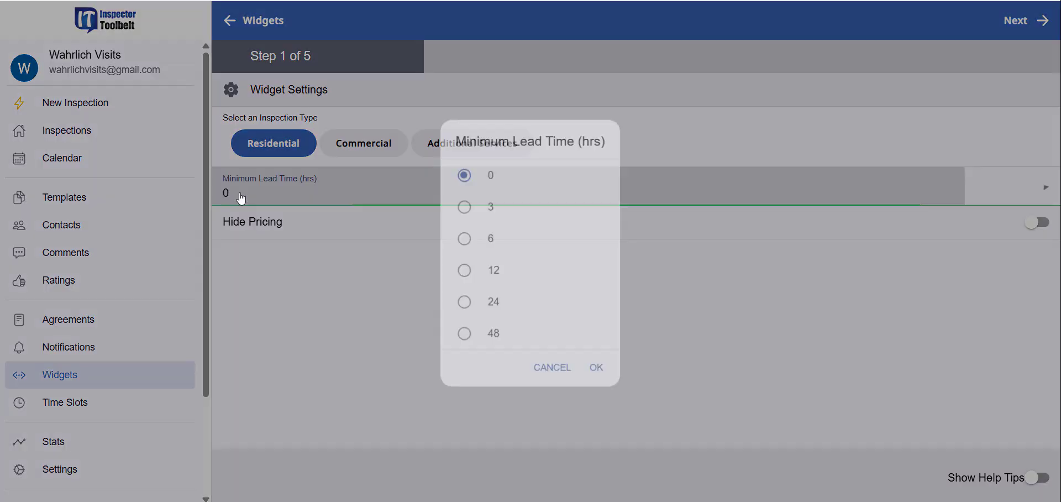
left_click(462, 338)
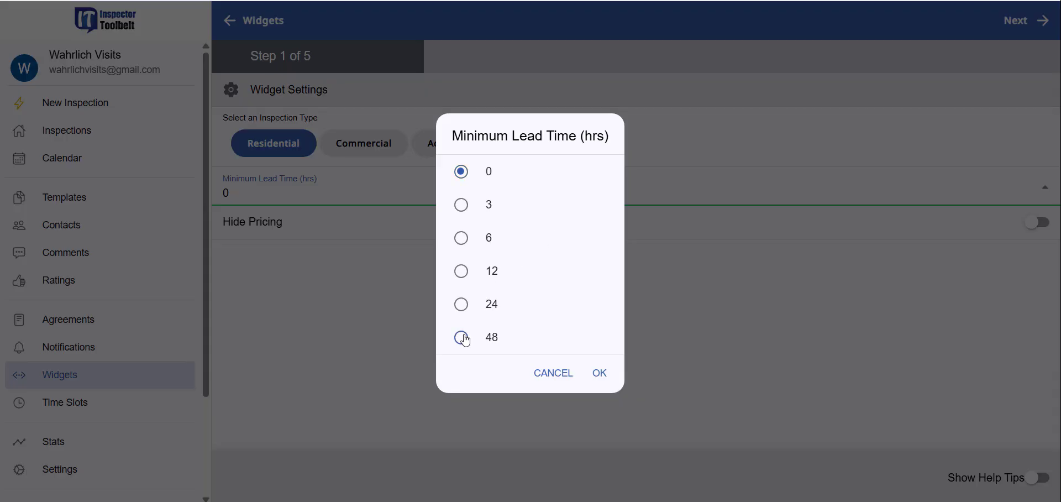
left_click(595, 373)
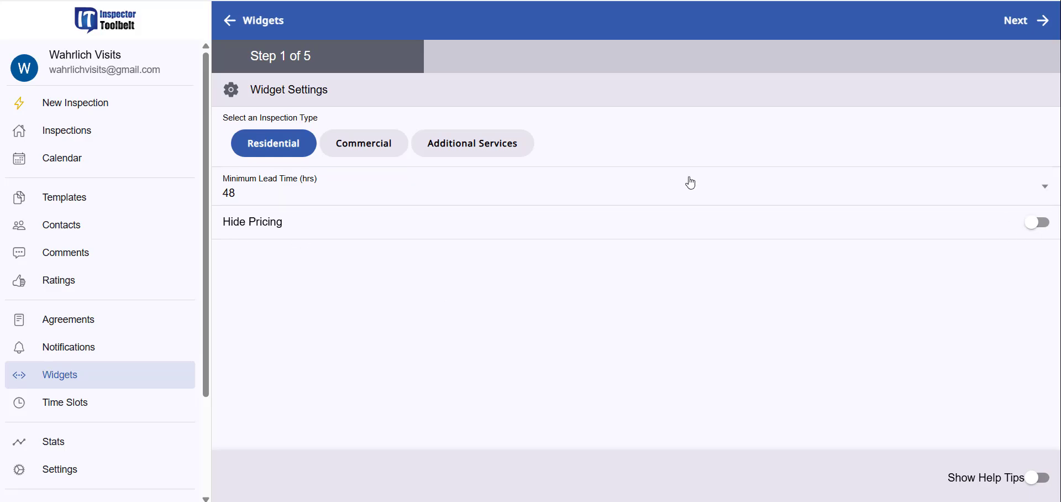
left_click(1021, 33)
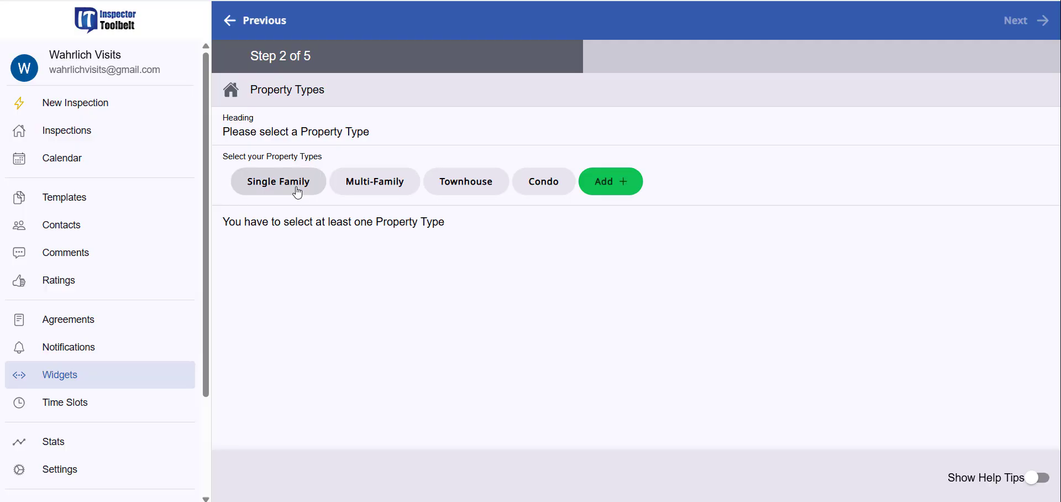
Add the Single Family and Multi-Family property types to the widget, with times of 120 and 180 minutes
left_click(297, 192)
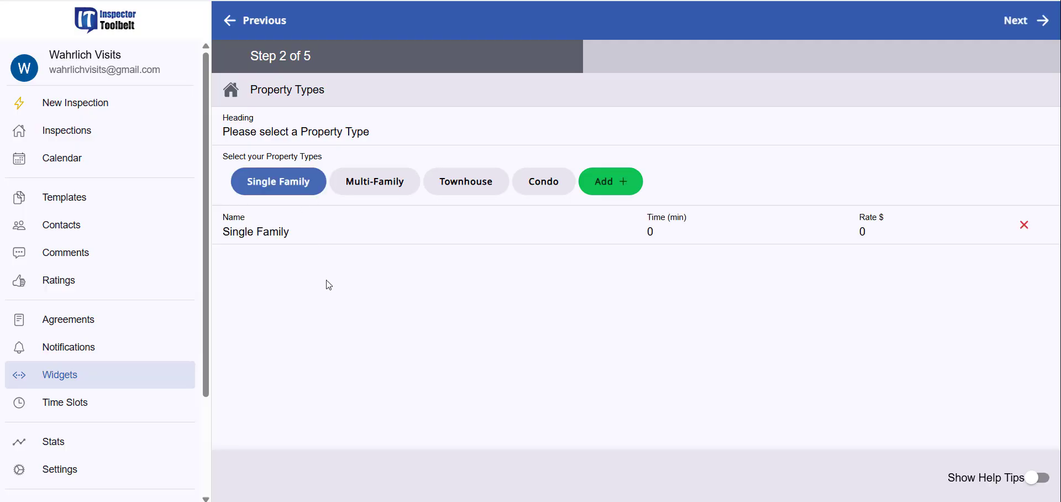
left_click(369, 194)
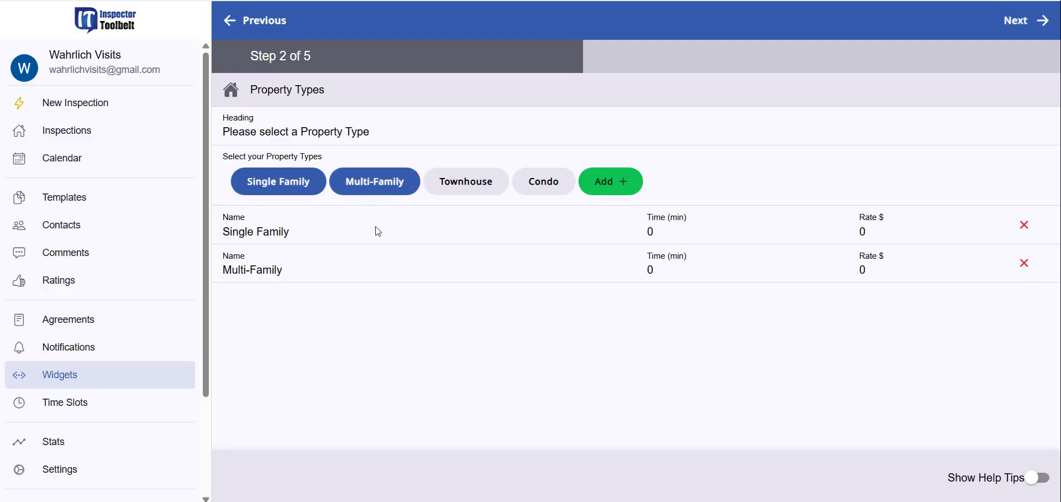
left_click(669, 234)
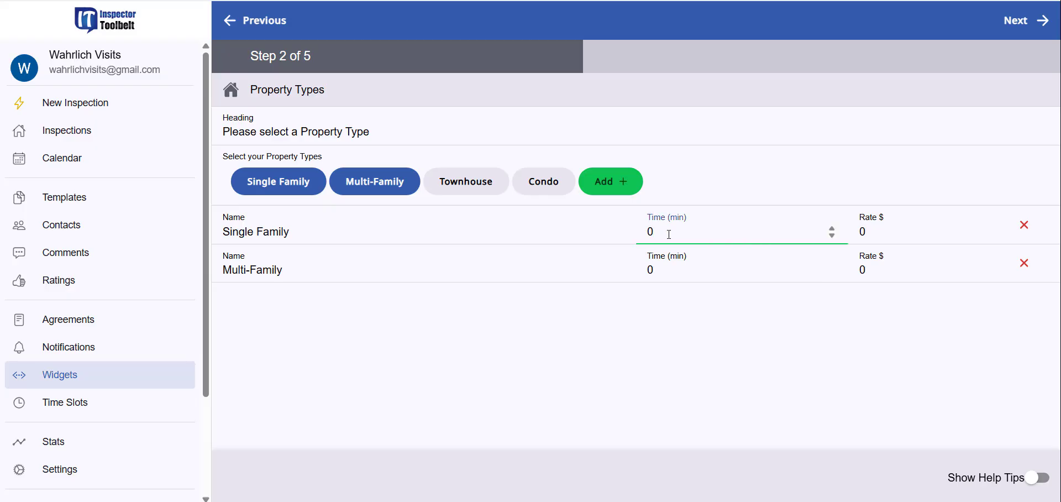
key("BackSpace")
type("120")
left_click(666, 270)
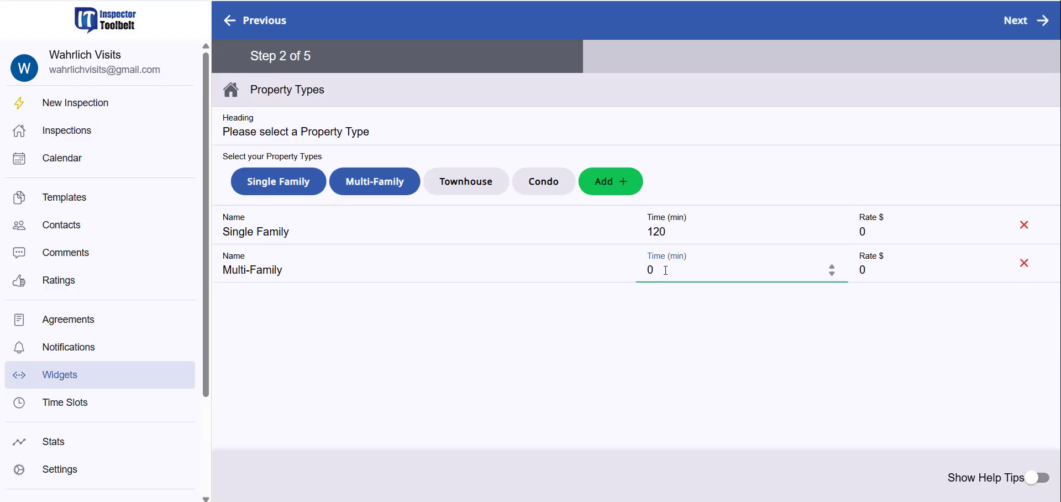
key("BackSpace")
type("180")
Set the rate to $500 for Single Family and $700 for Multi-Family, and continue to the property sizes
left_click(881, 241)
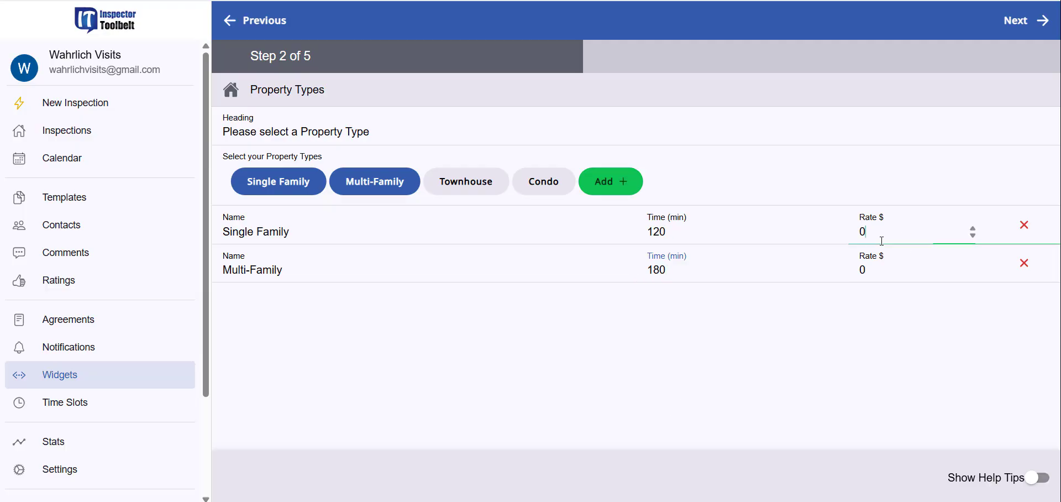
double_click(861, 235)
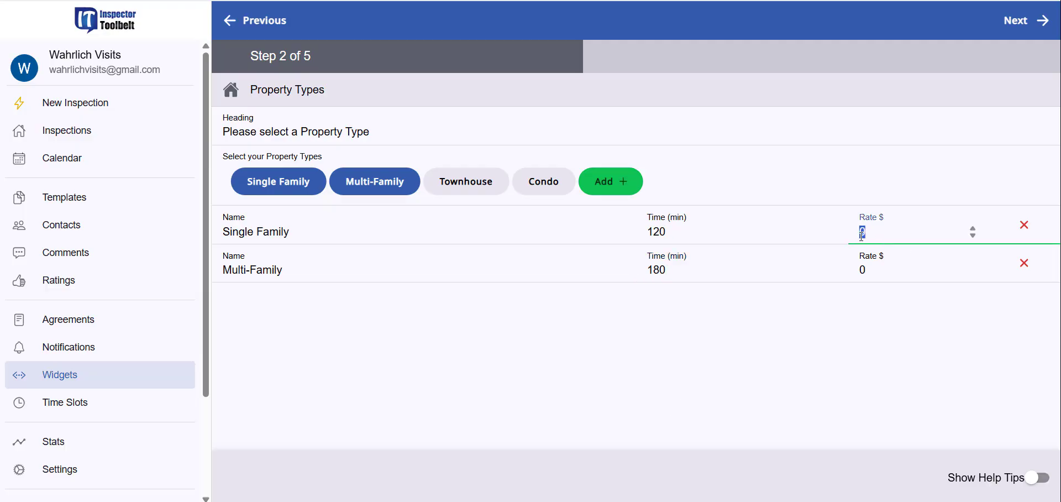
type("500")
left_click(884, 274)
double_click(860, 270)
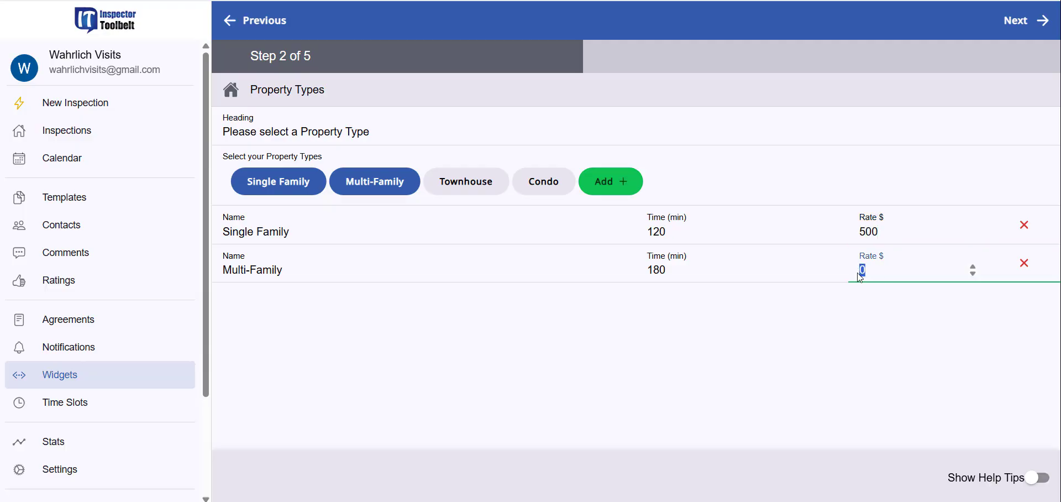
type("700")
left_click(735, 394)
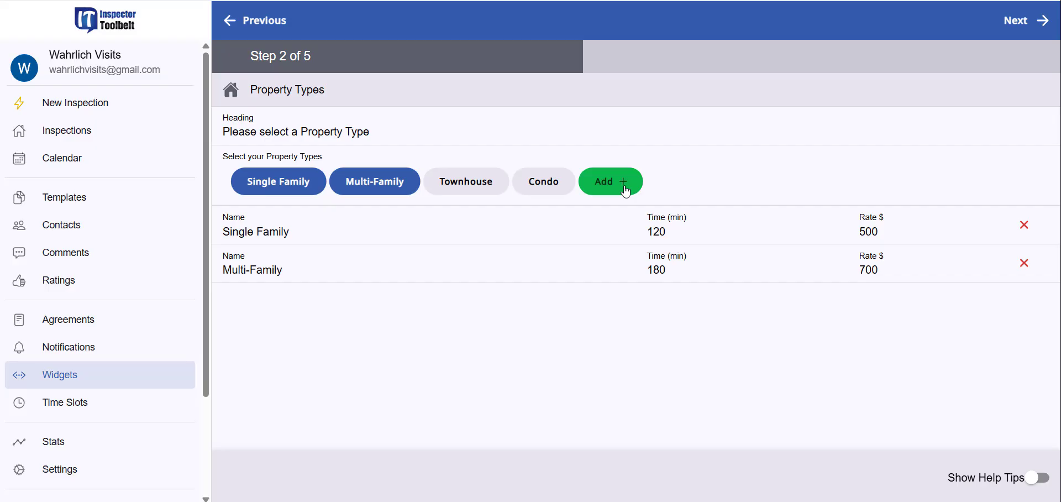
left_click(1009, 26)
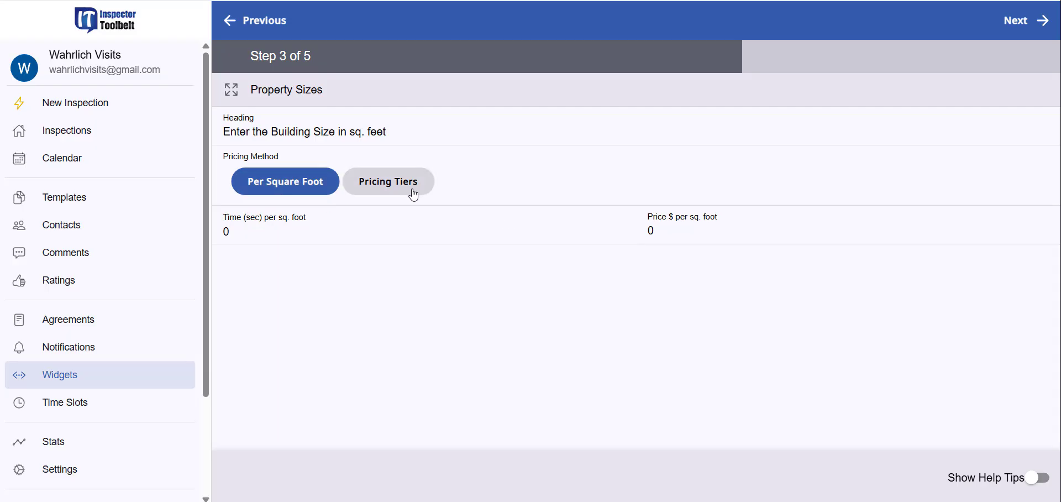
Go back to the property types to review the Single Family rate, and return to the property sizes
left_click(283, 32)
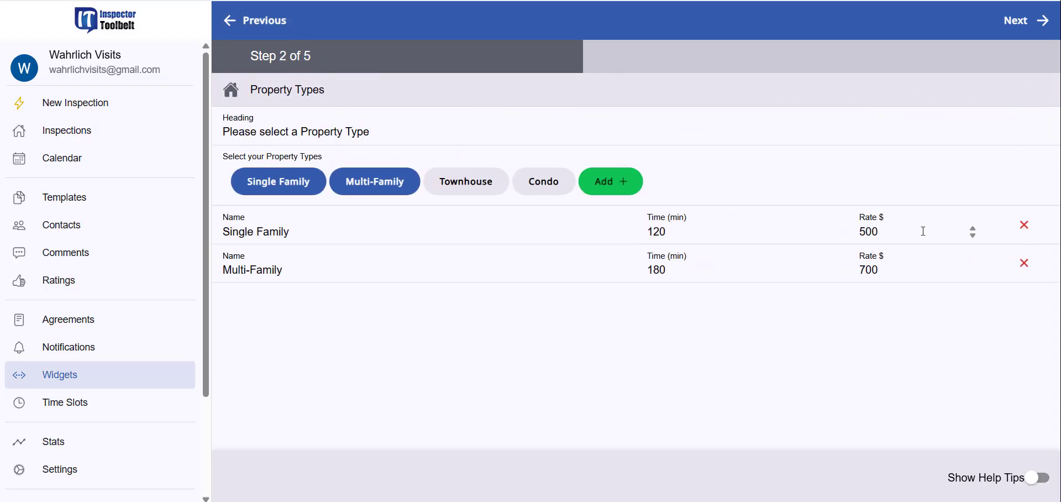
left_click_drag(881, 231, 858, 232)
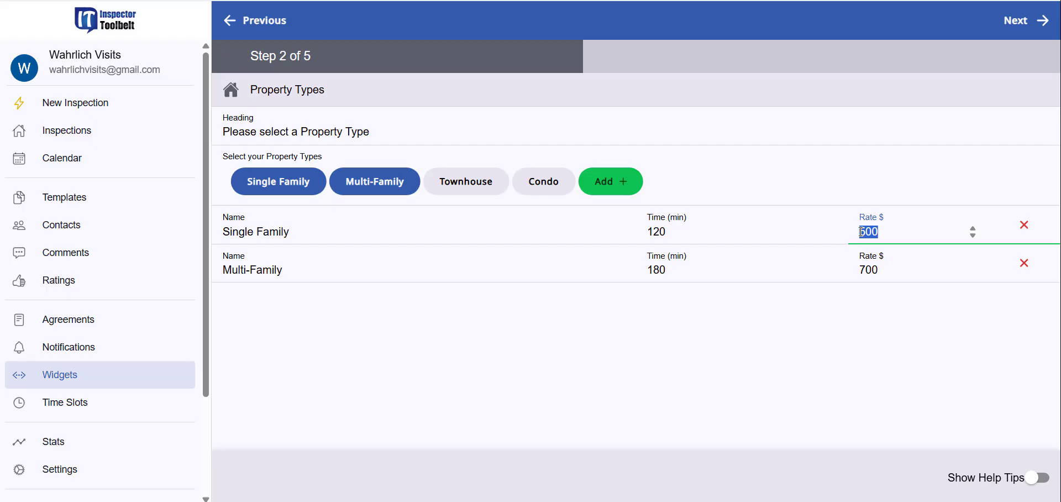
left_click(1033, 20)
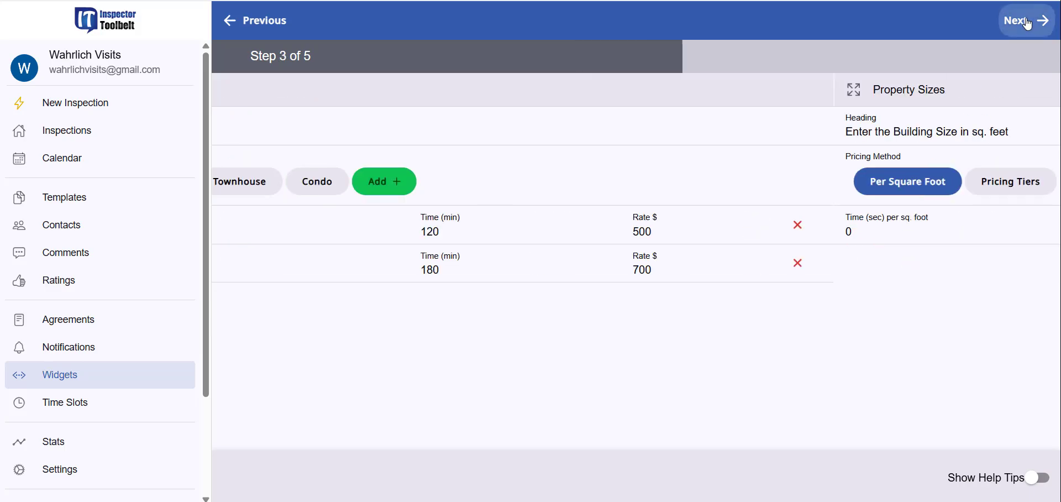
Price the property sizes by Pricing Tiers, set 3,000 - 4,000 sq ft to 60 minutes and $175, and continue to the additional services
left_click(403, 184)
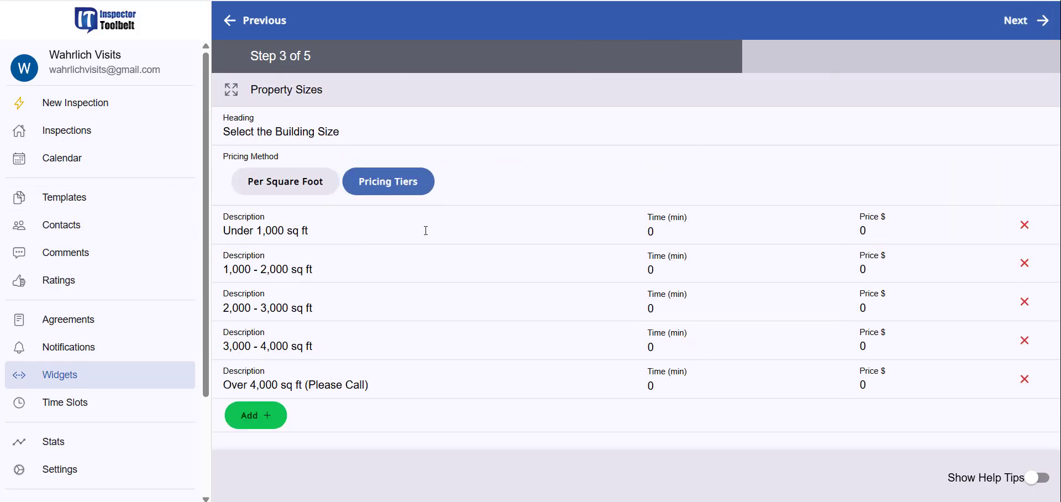
left_click(653, 232)
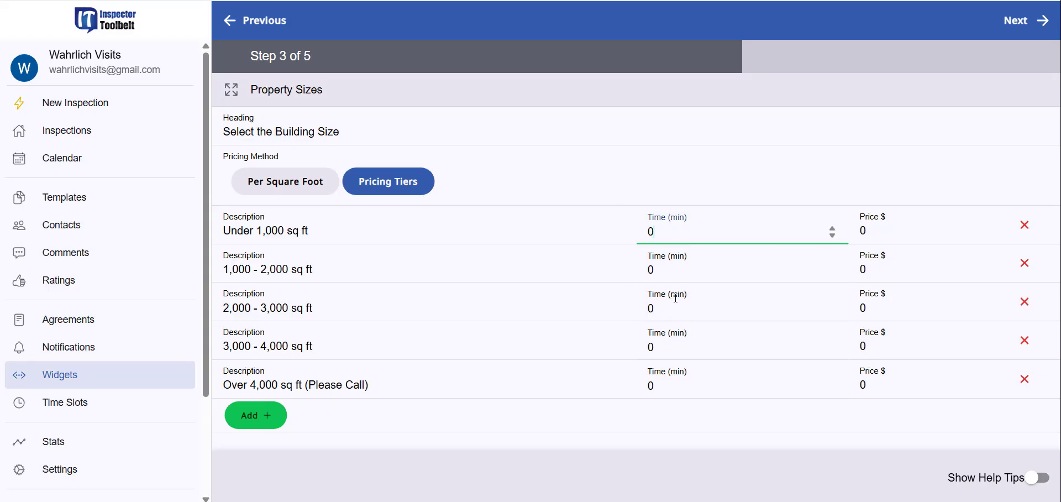
left_click(668, 312)
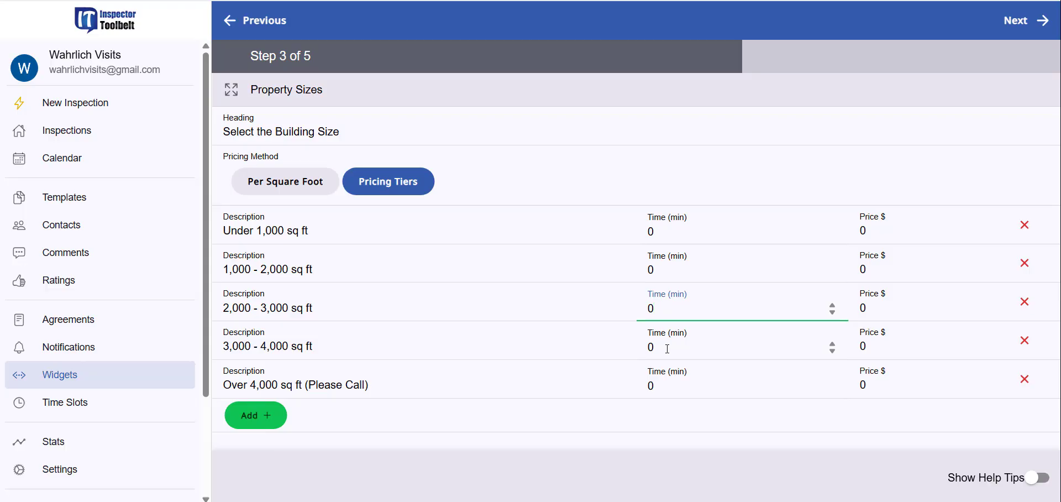
left_click_drag(668, 349, 649, 353)
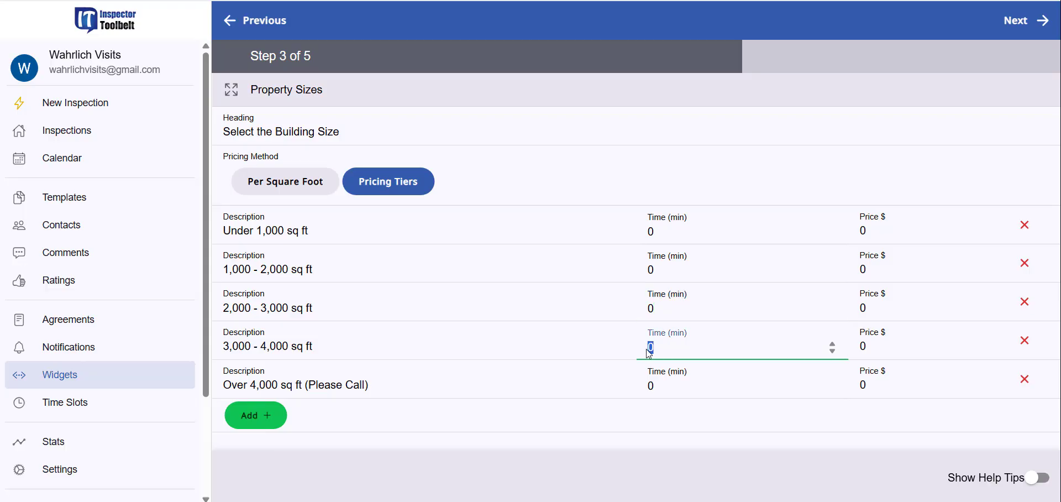
type("60")
left_click_drag(885, 346, 867, 386)
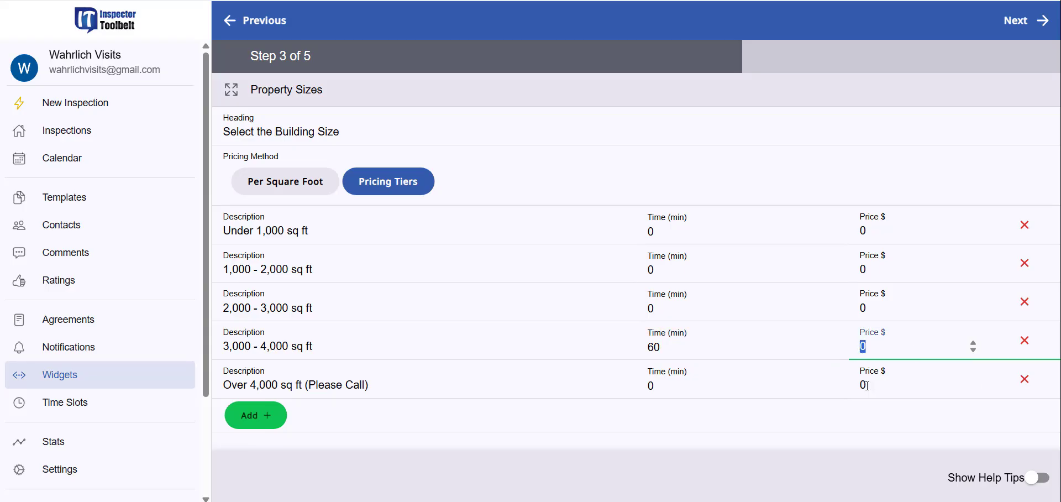
type("175")
left_click(809, 430)
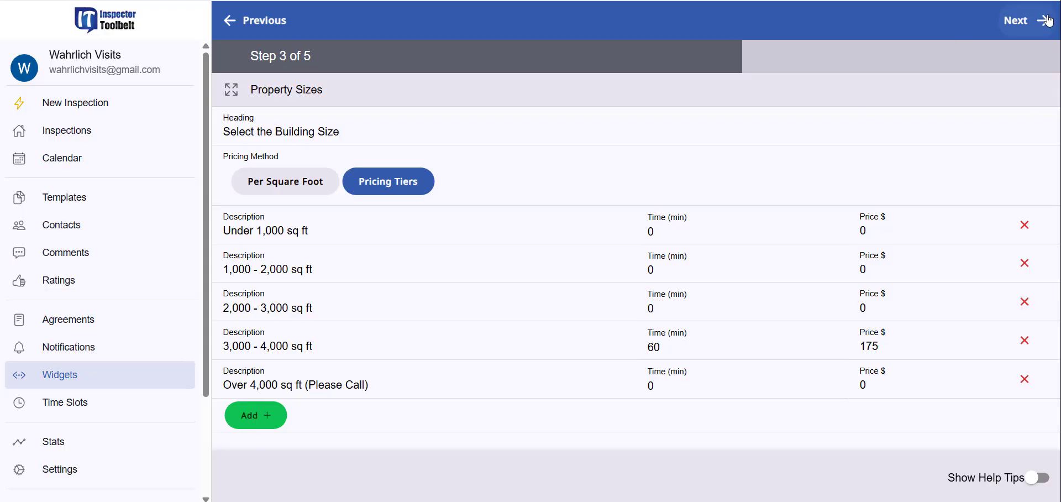
left_click(1027, 22)
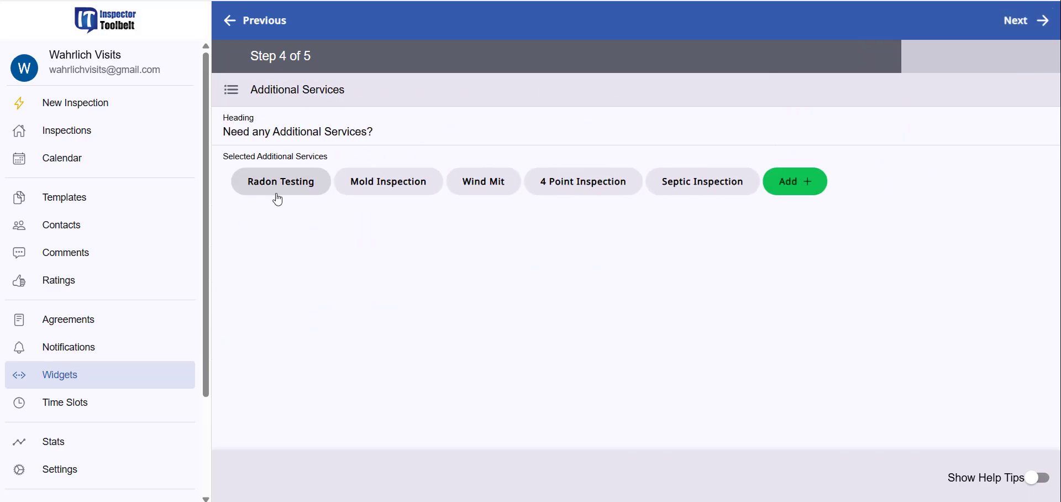
Add the Radon Testing service with a time of 15 minutes and a price of $250, and continue to the additional information
left_click(278, 198)
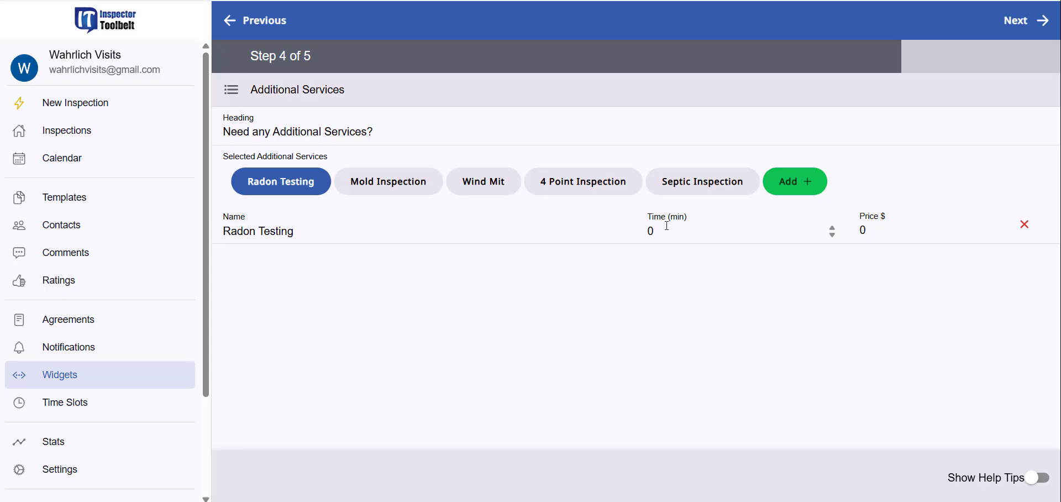
left_click(649, 229)
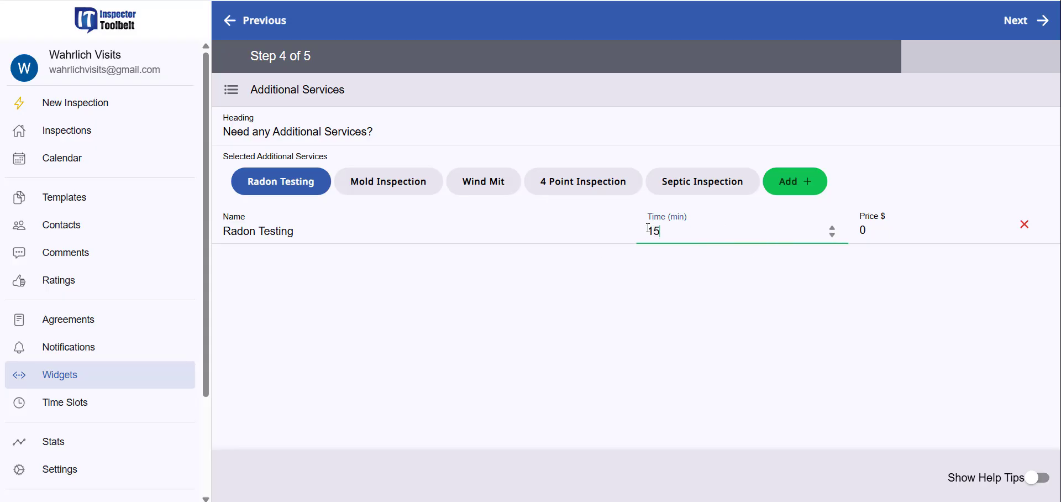
type("15")
left_click(894, 237)
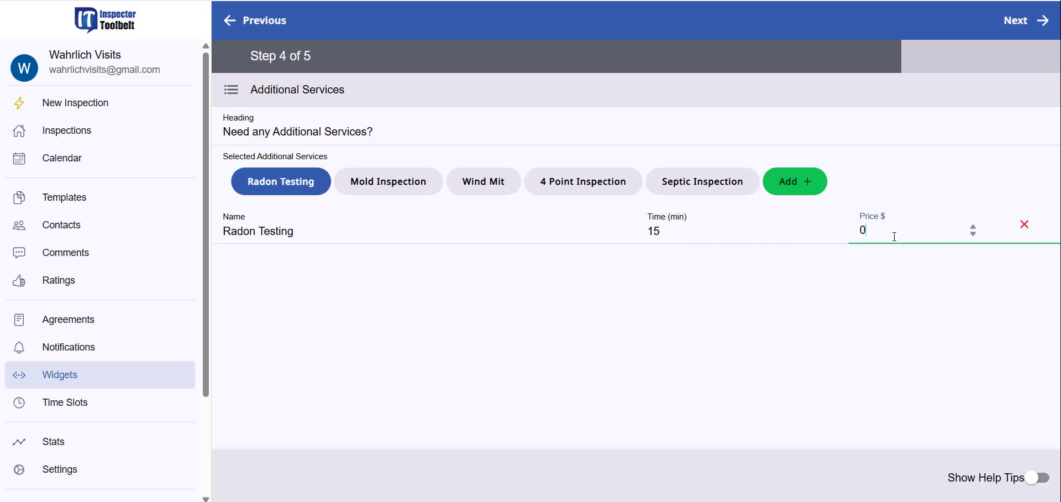
key("BackSpace")
type("250")
left_click(917, 276)
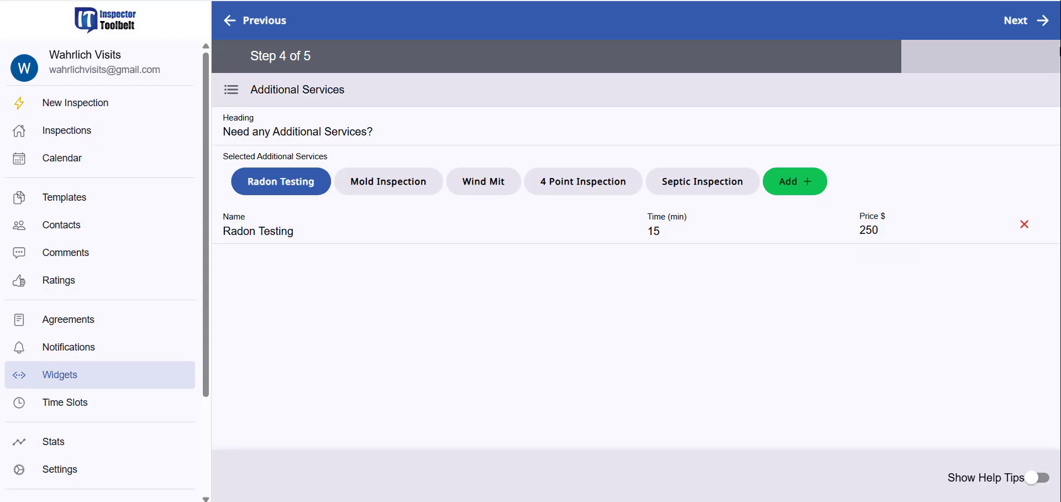
left_click(1027, 20)
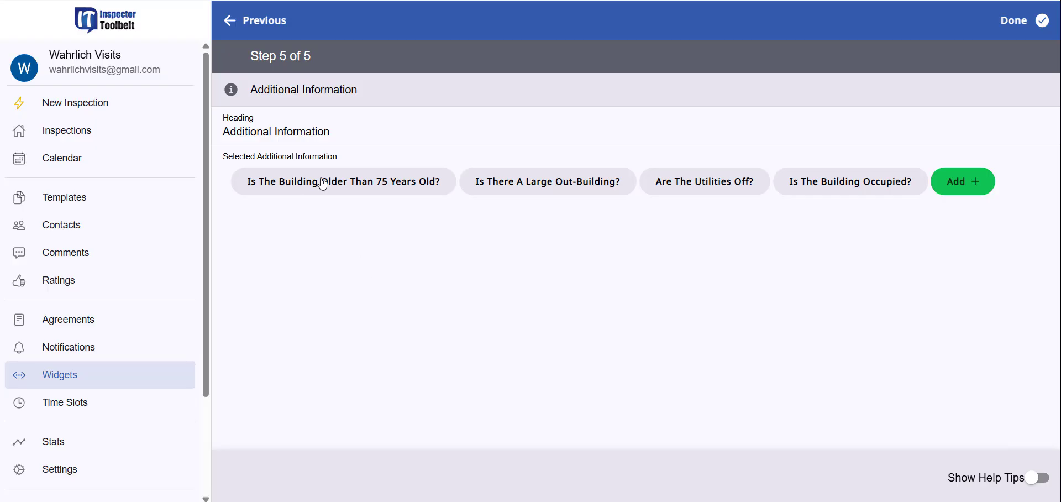
Include the questions about building age over 75 years, a large out-building, utilities off and occupancy, and finish the widget
left_click(376, 190)
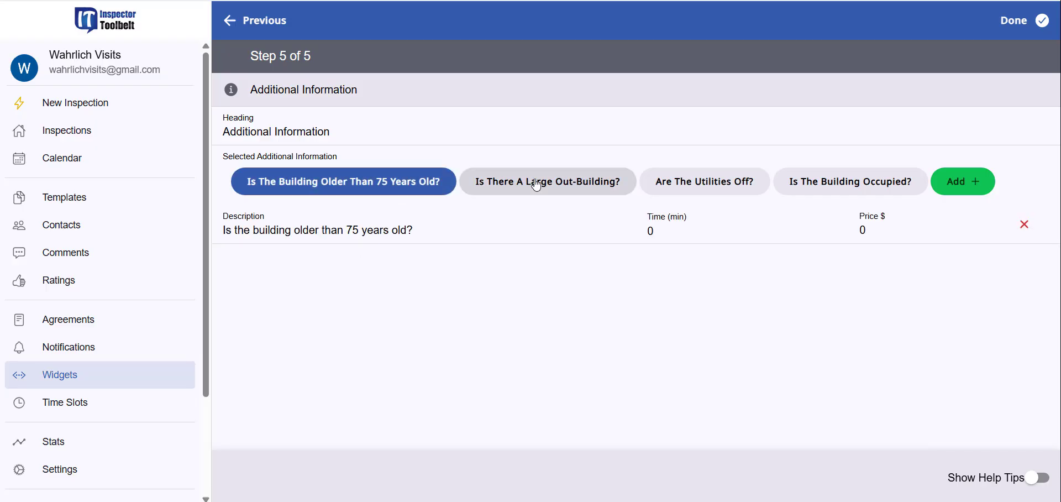
left_click(536, 185)
left_click(685, 186)
left_click(841, 191)
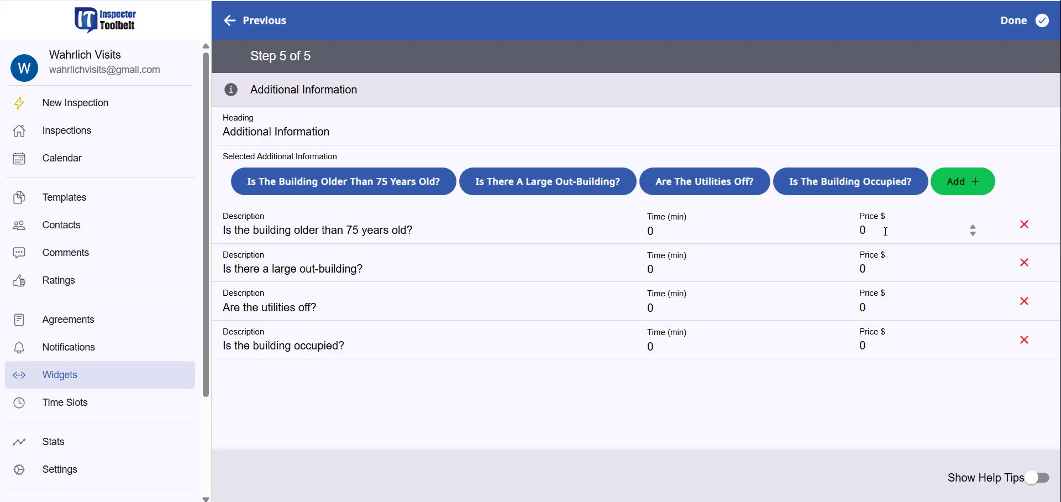
left_click(1022, 22)
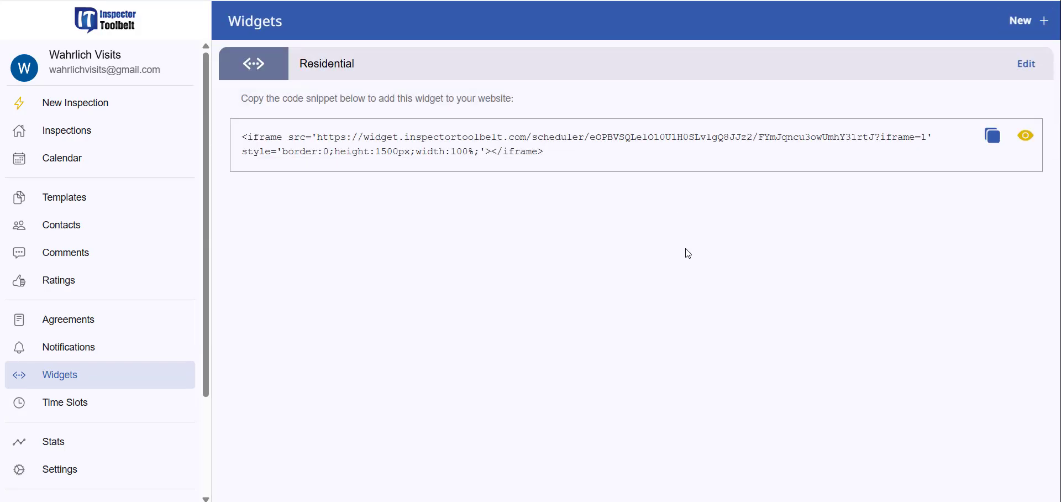
Preview the Residential widget's booking form, and copy the widget's website code snippet
left_click(1026, 139)
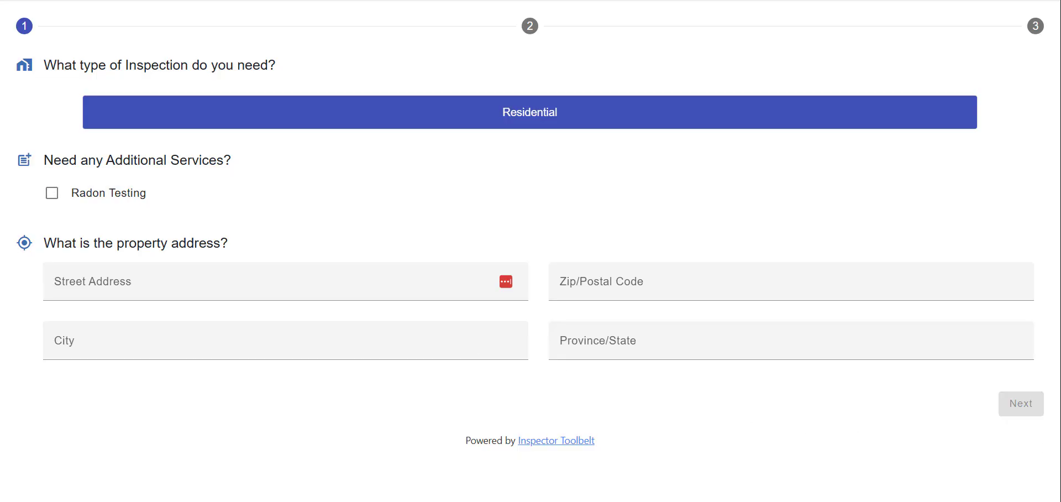
left_click(741, 1)
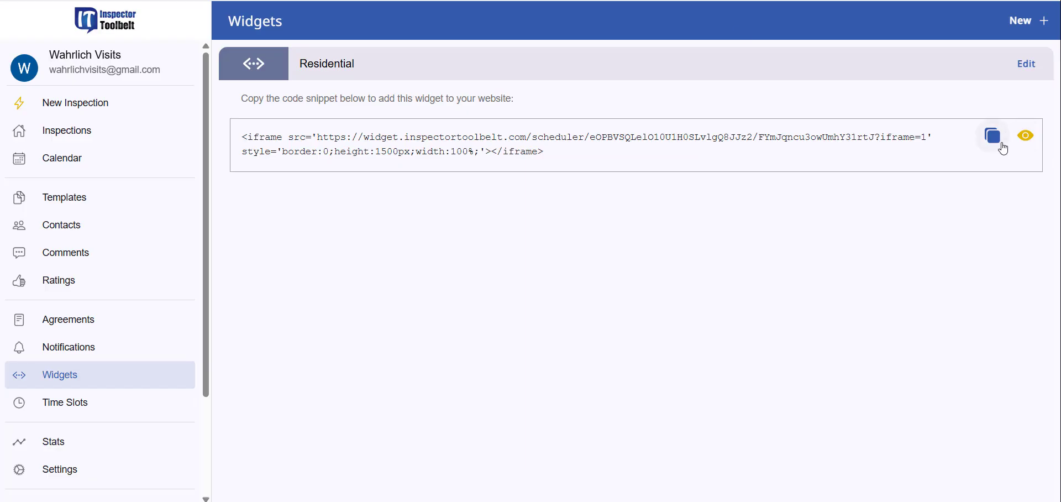
left_click_drag(243, 135, 557, 161)
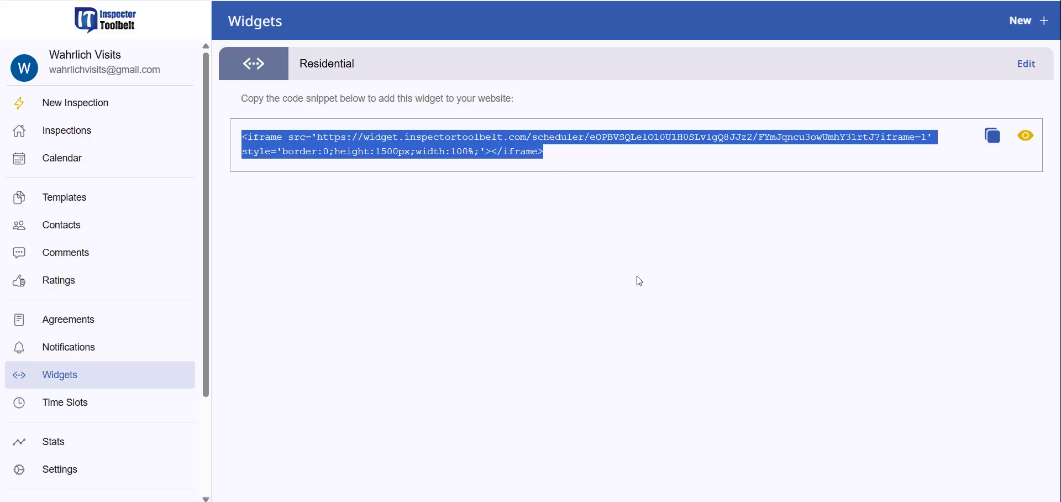
left_click(707, 170)
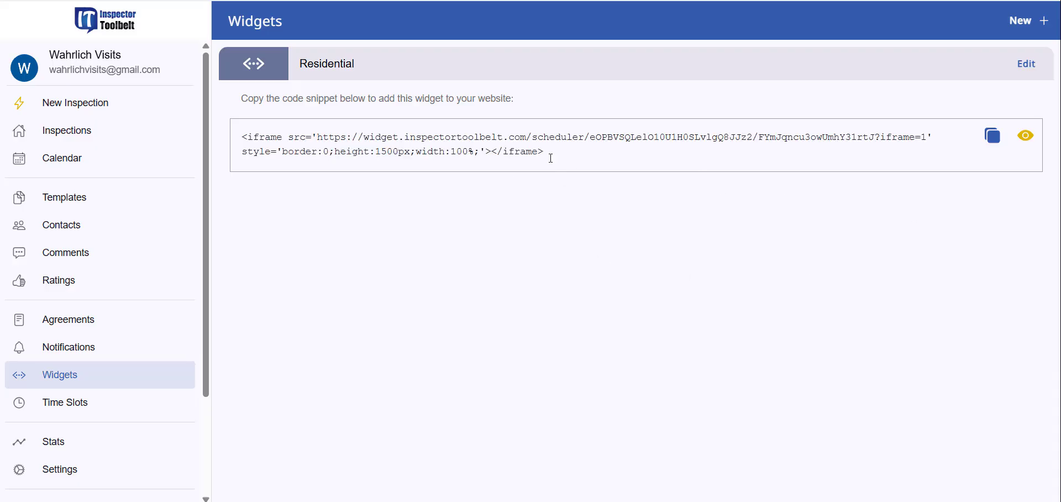
left_click(991, 138)
Go to the templates and browse the marketplace list for available inspection templates
left_click(109, 213)
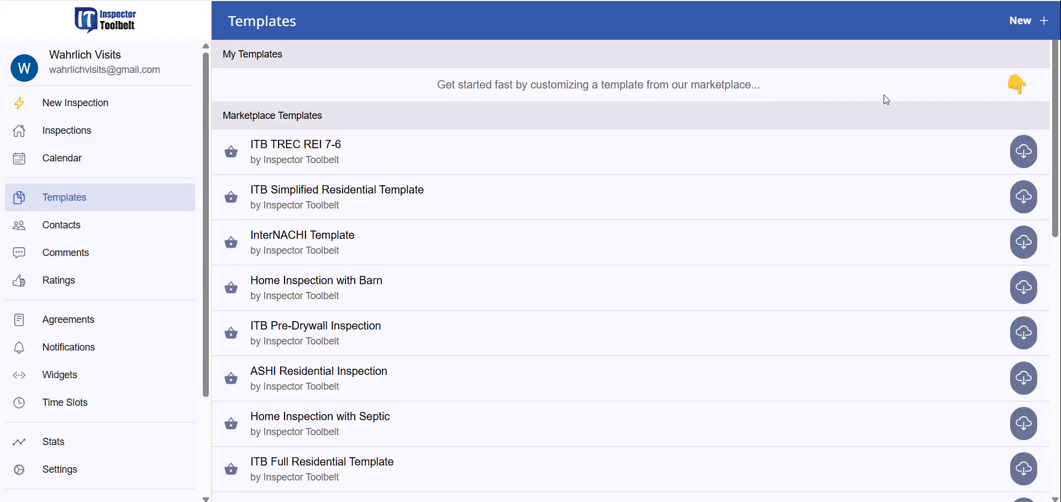
scroll(872, 213, "down", 6)
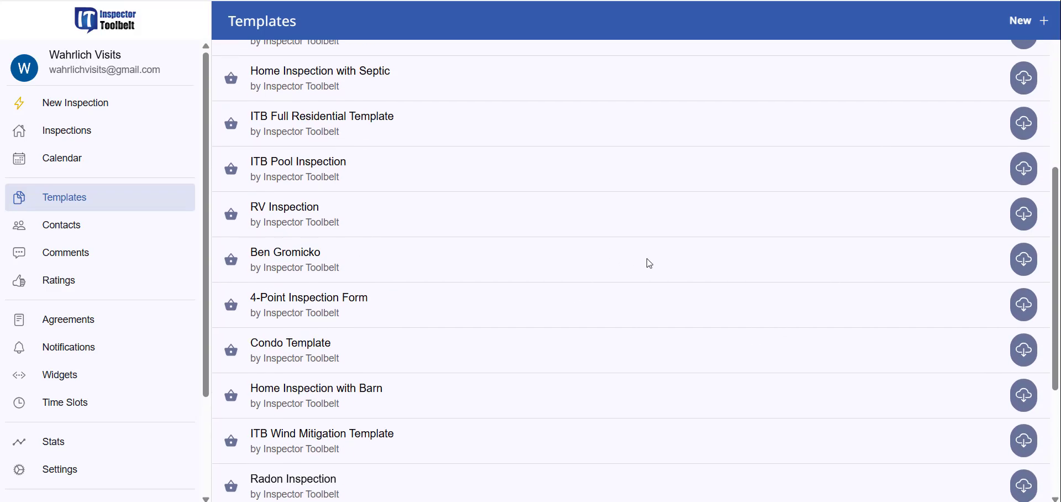
scroll(648, 261, "down", 3)
scroll(651, 263, "up", 3)
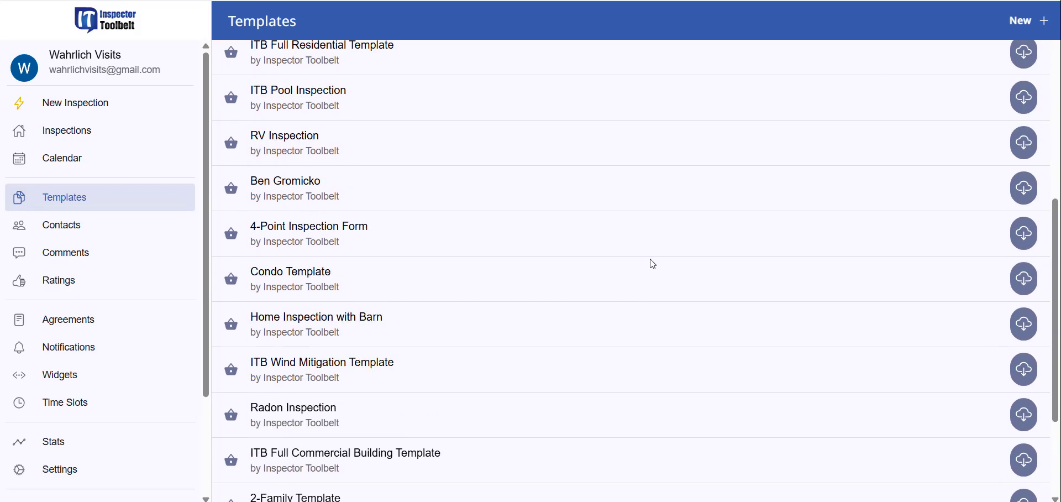
scroll(387, 198, "up", 2)
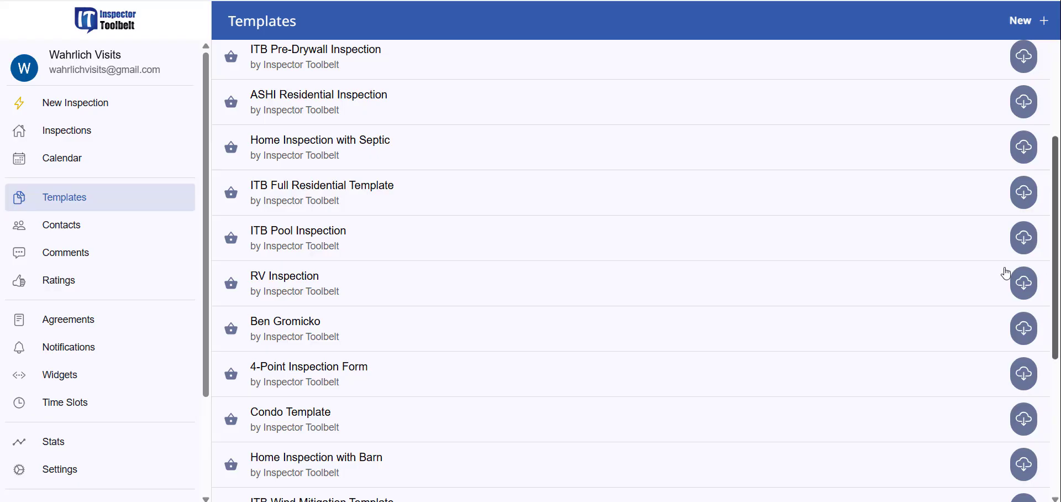
scroll(388, 163, "up", 2)
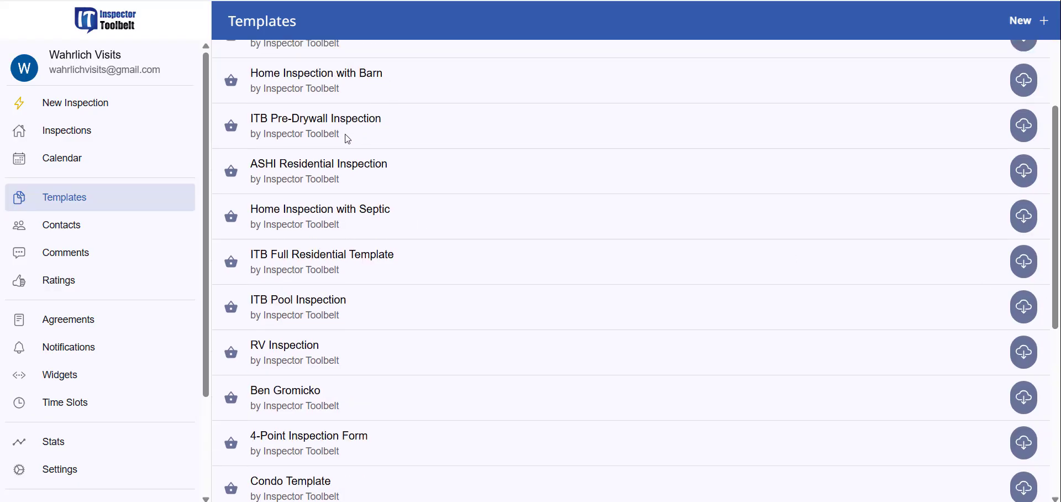
scroll(412, 140, "up", 2)
Download the InterNACHI Template from the marketplace with ITB Default Rating as its default rating
left_click(1025, 111)
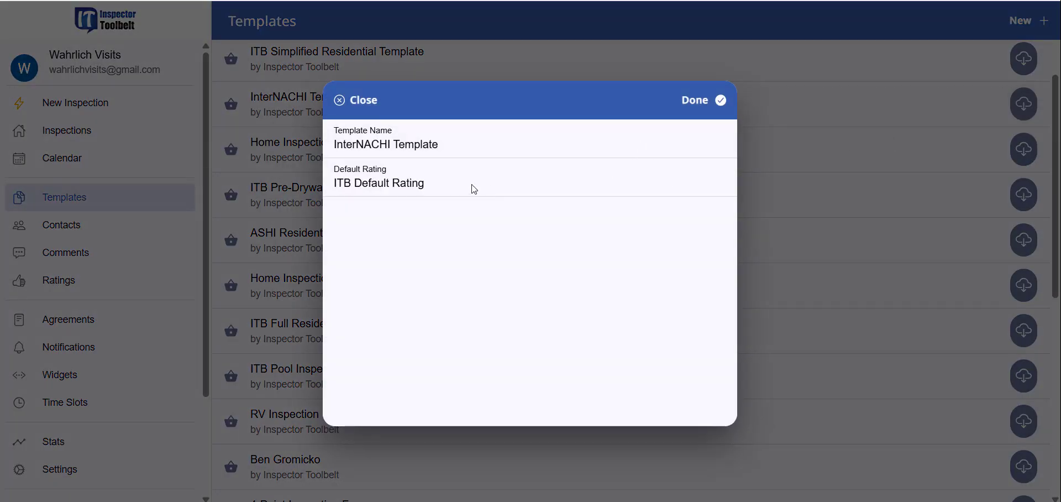
left_click(474, 187)
left_click(447, 260)
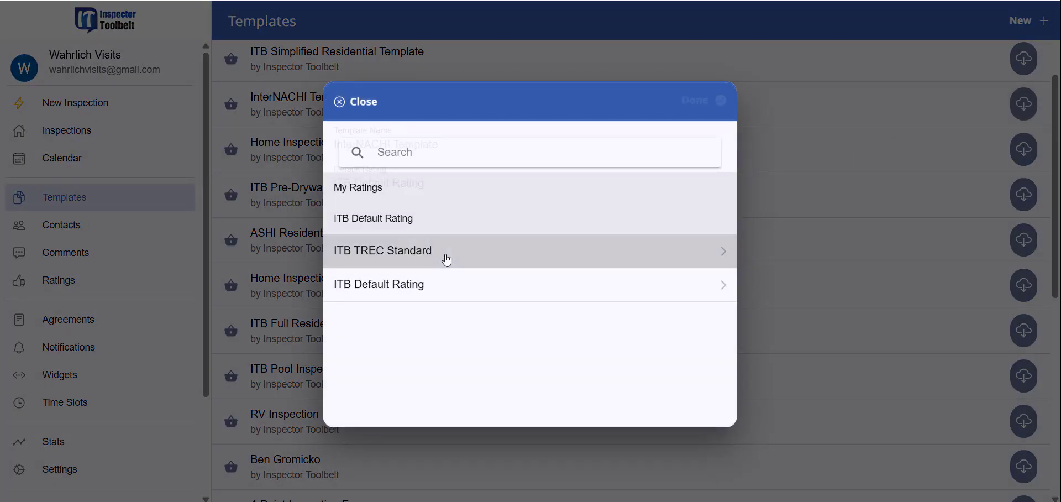
left_click(434, 197)
left_click(432, 292)
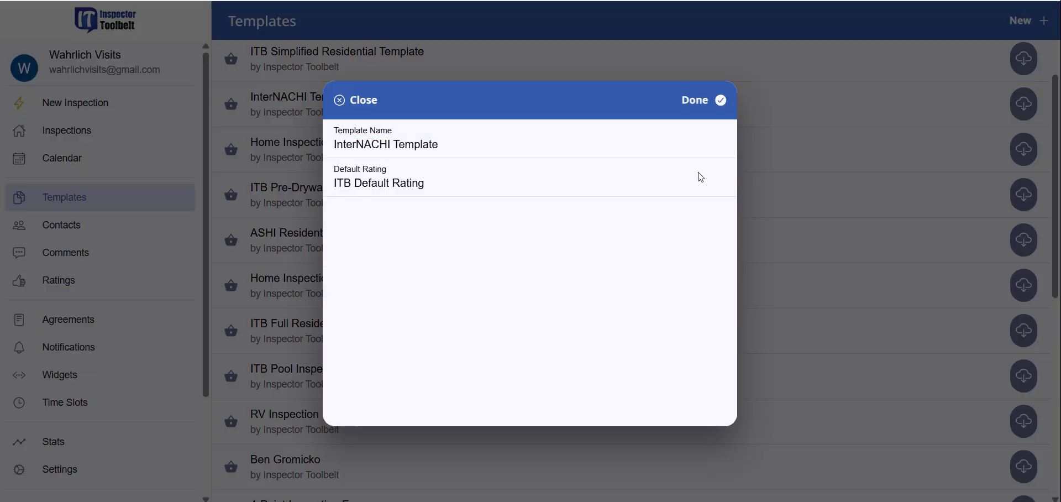
left_click(699, 106)
scroll(925, 172, "up", 2)
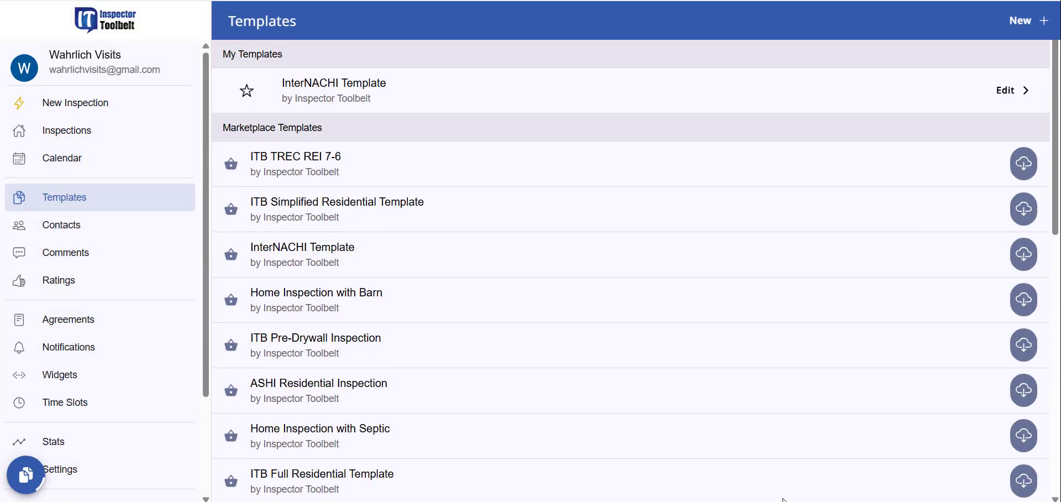
Open the downloaded InterNACHI Template for editing and examine the Exterior Doors item's ratings, comments, attributes and validation rules
left_click(1010, 95)
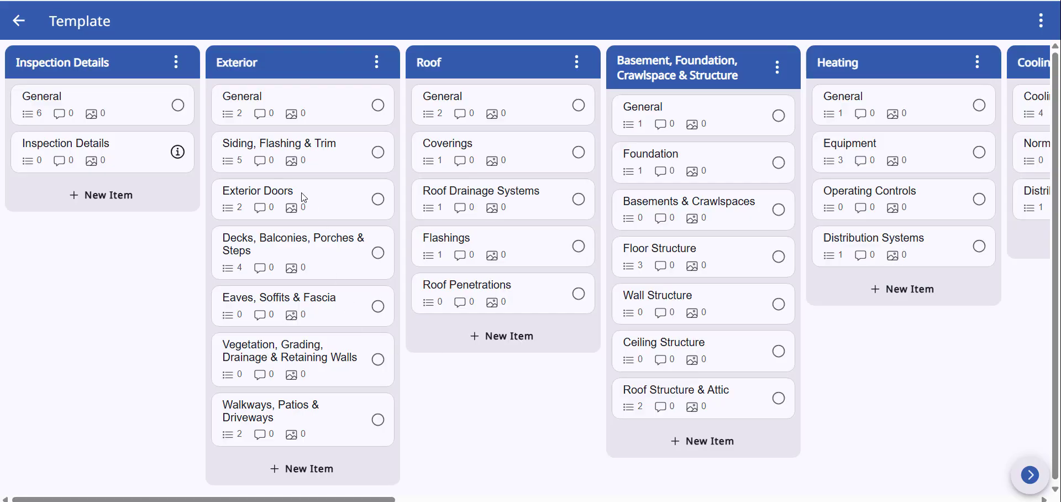
left_click(315, 199)
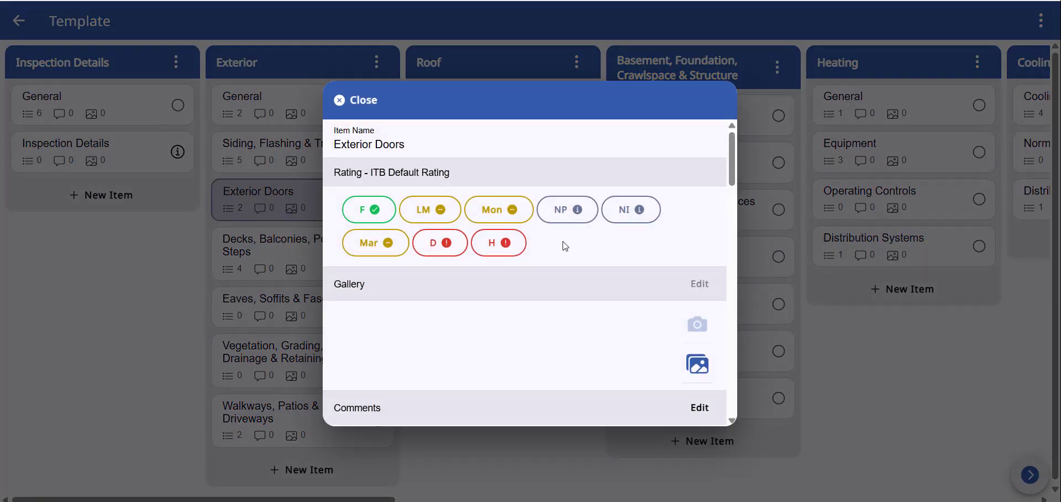
scroll(608, 282, "down", 3)
scroll(617, 297, "down", 2)
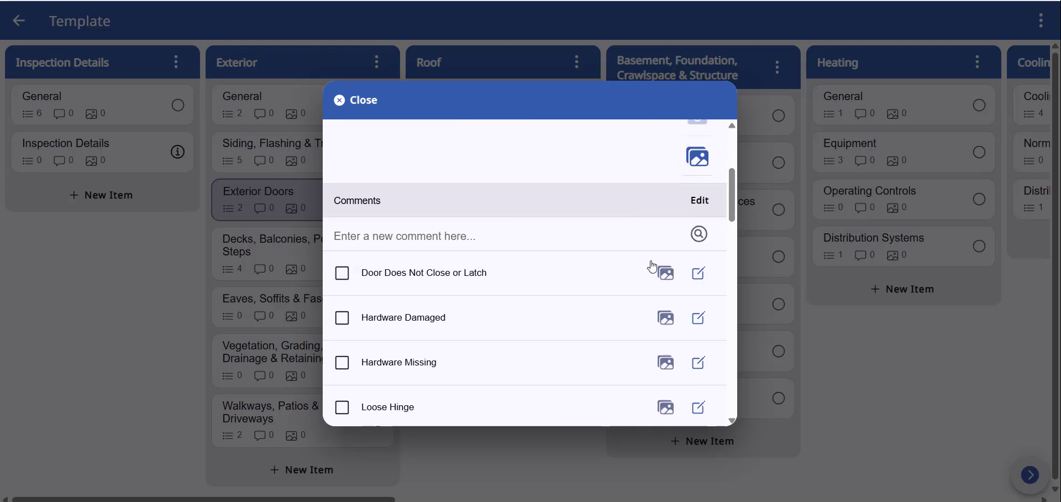
scroll(509, 277, "down", 5)
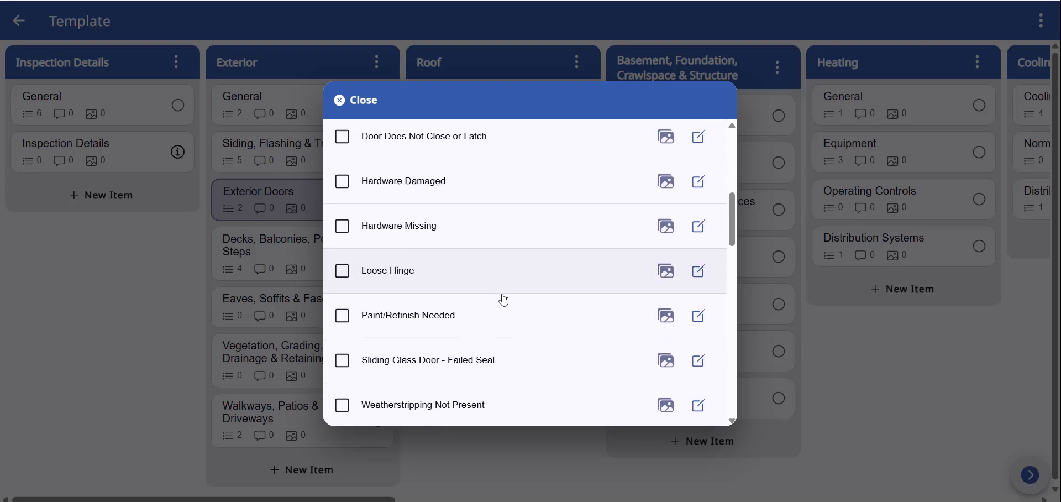
scroll(551, 304, "down", 3)
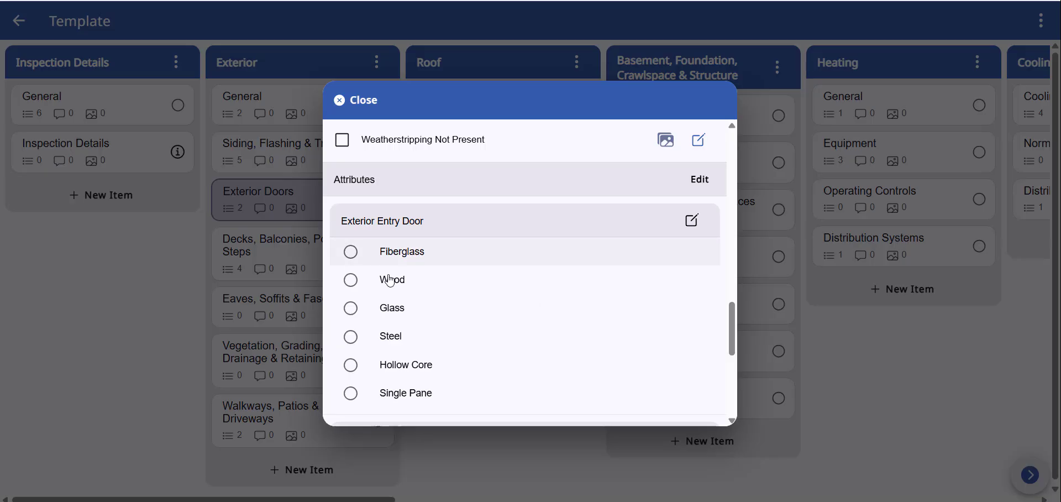
scroll(442, 261, "down", 4)
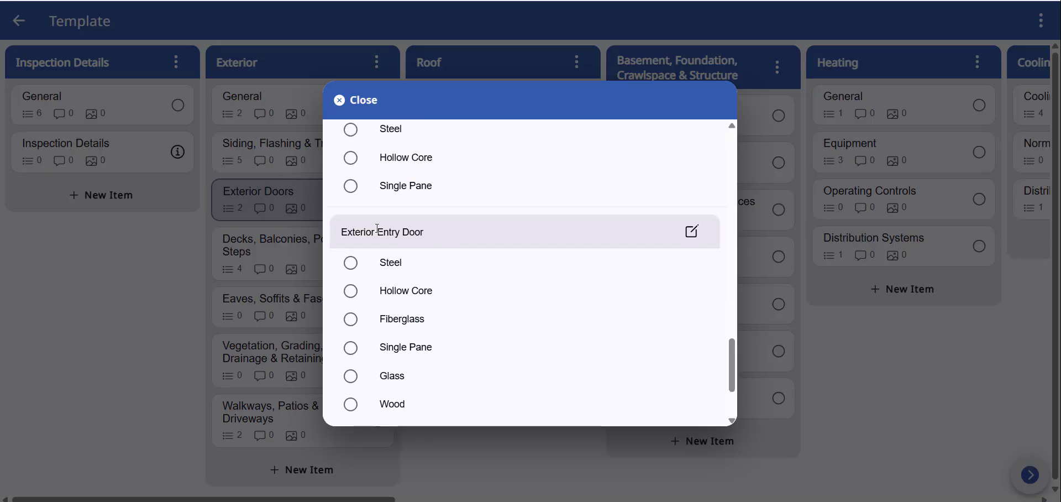
scroll(428, 270, "down", 1)
scroll(426, 271, "down", 1)
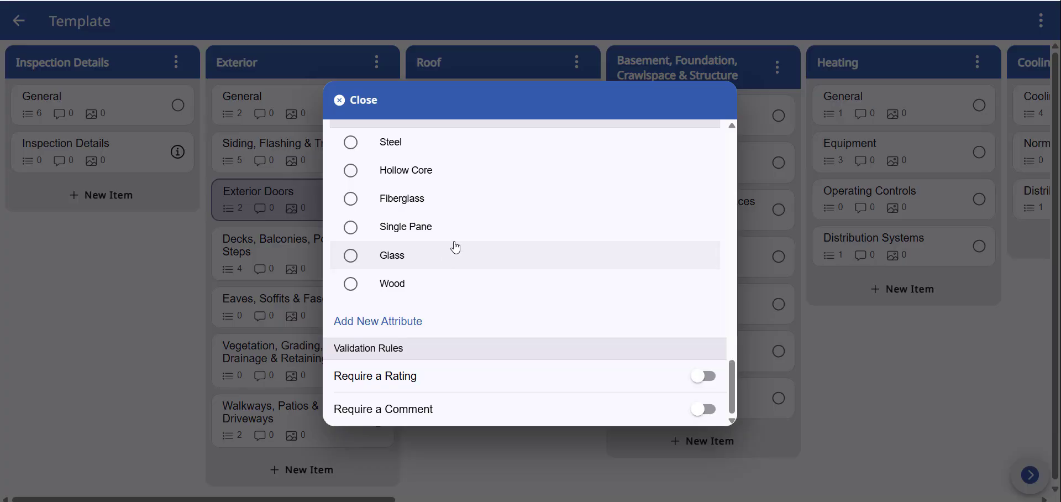
Close the item details, rename the InterNACHI Template to the owner's first name plus "Template", and return to the templates list
left_click(364, 100)
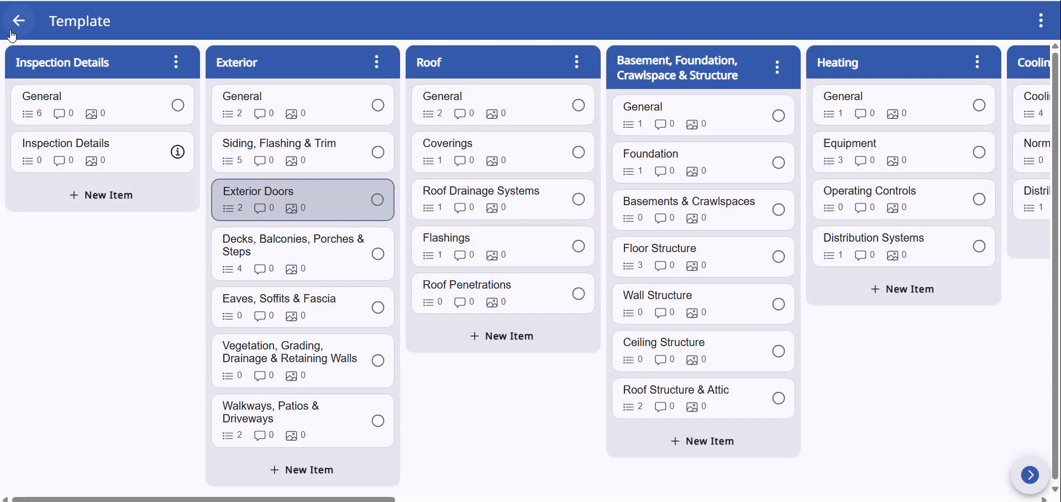
left_click(1039, 24)
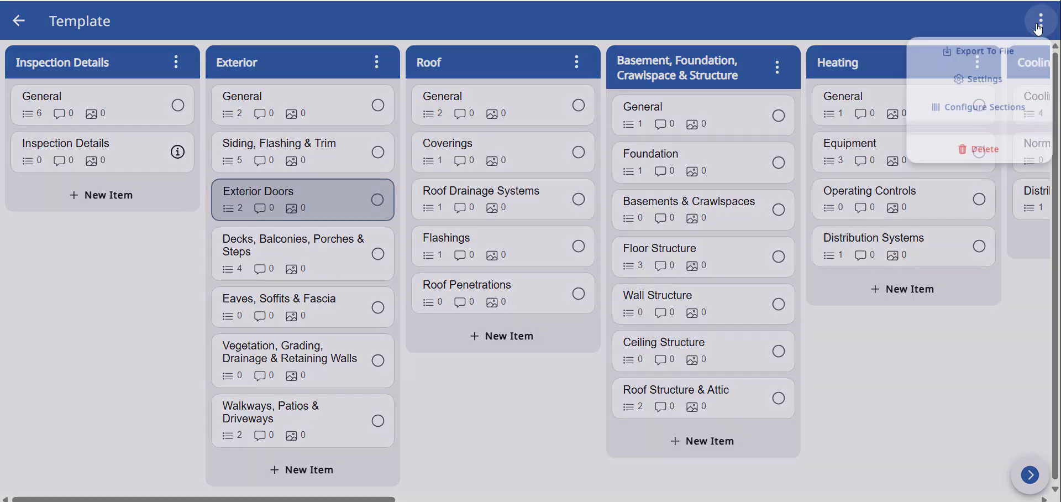
left_click(960, 88)
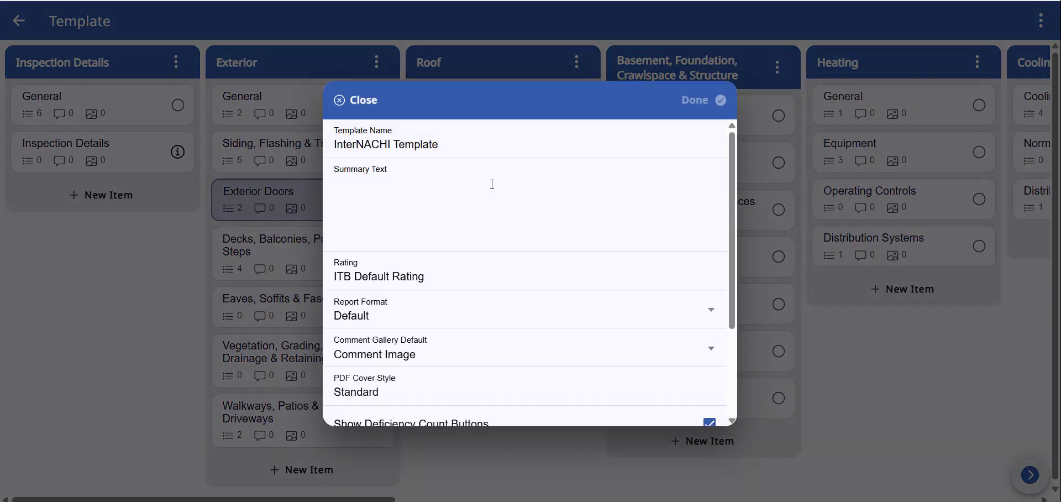
left_click(389, 198)
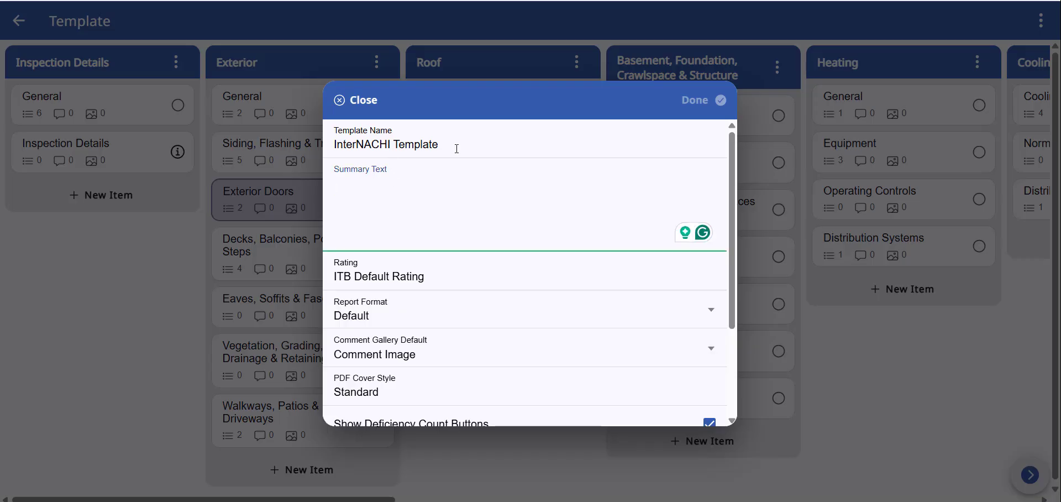
left_click_drag(456, 148, 320, 148)
type("Ian's Template")
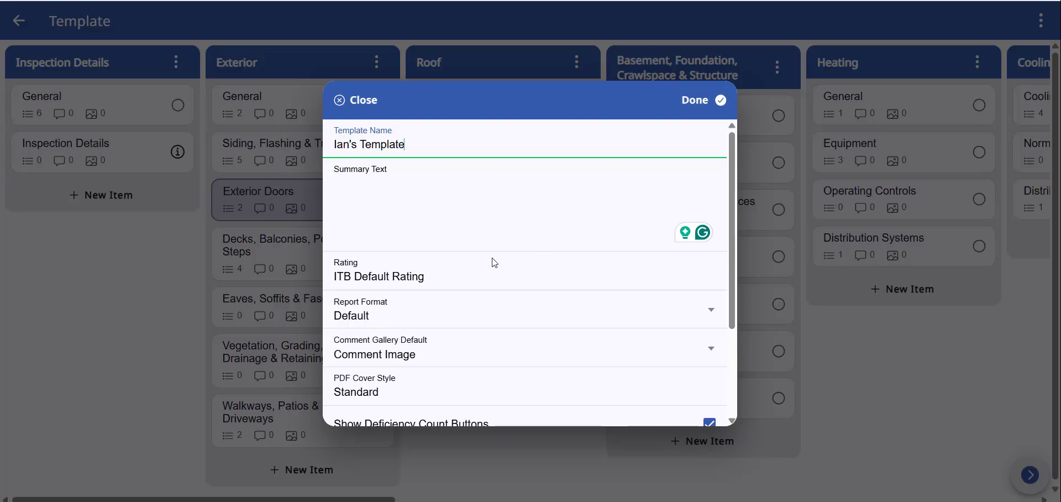
scroll(492, 263, "down", 1)
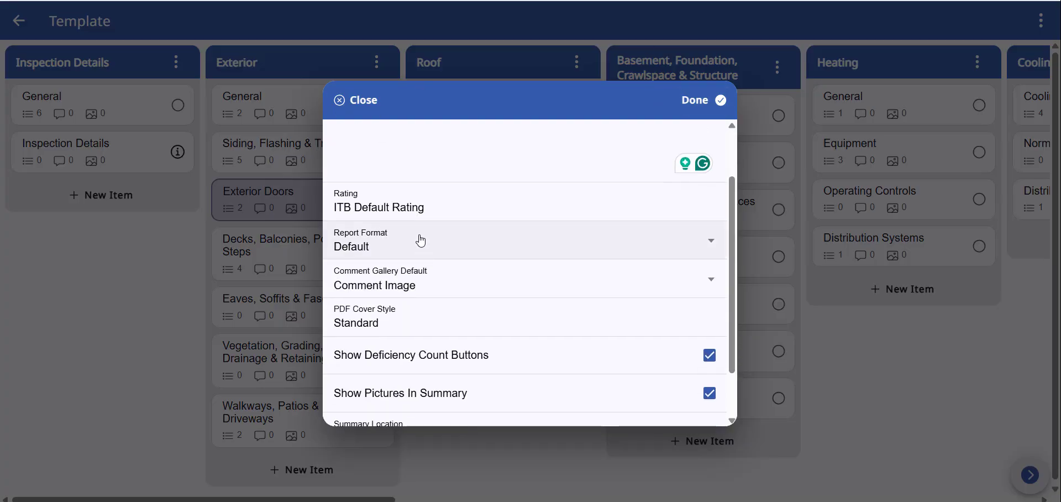
scroll(447, 251, "down", 1)
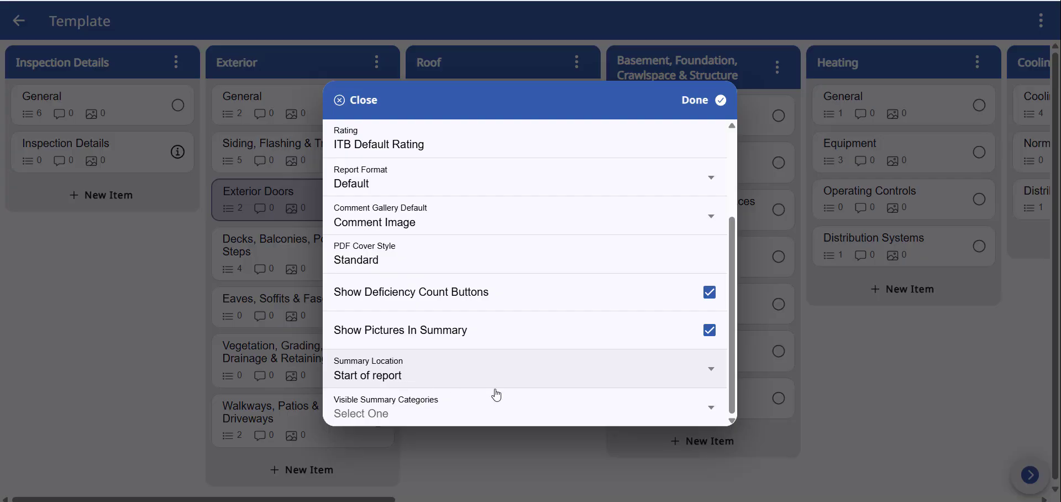
left_click(697, 105)
left_click(19, 21)
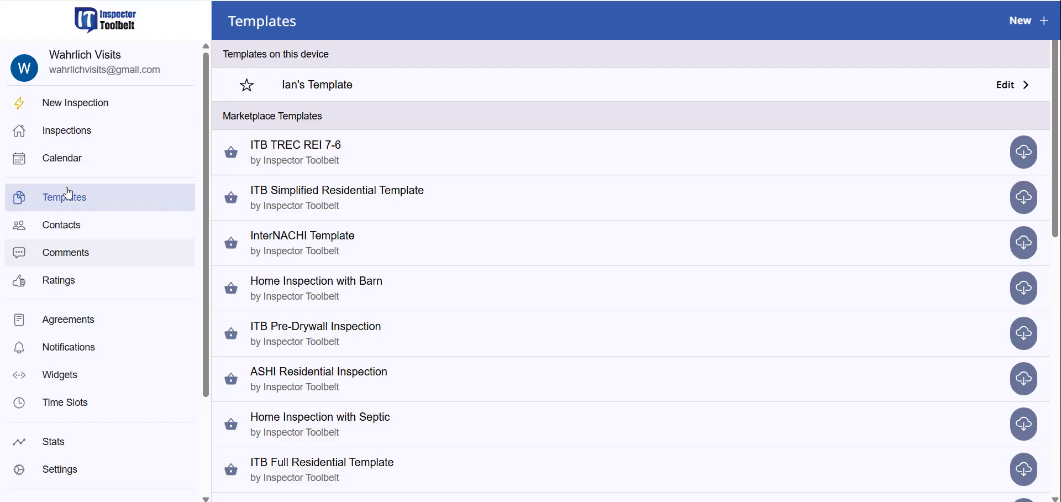
Go to the contacts and view the test client's entry
left_click(84, 237)
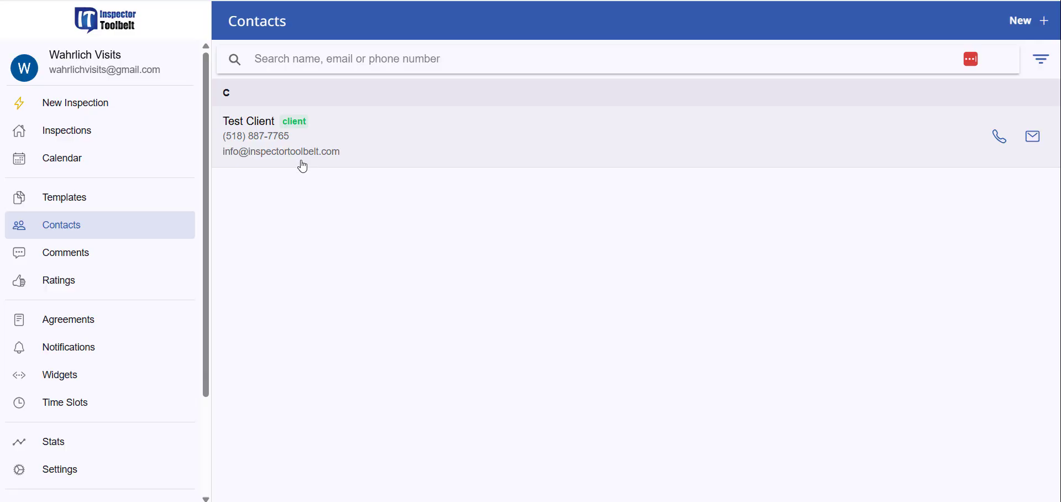
left_click(454, 145)
key("Escape")
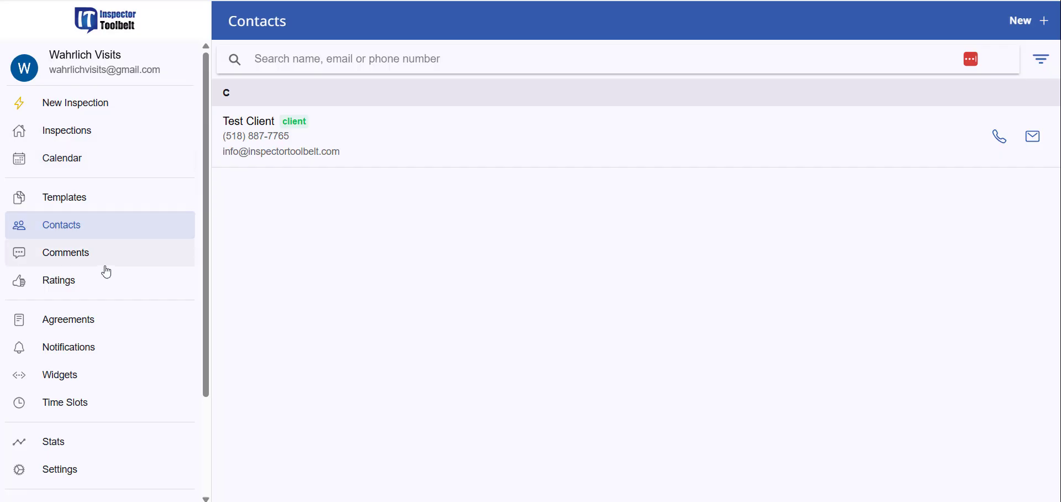
Search the saved comments for "gfci", and clear the search
left_click(89, 258)
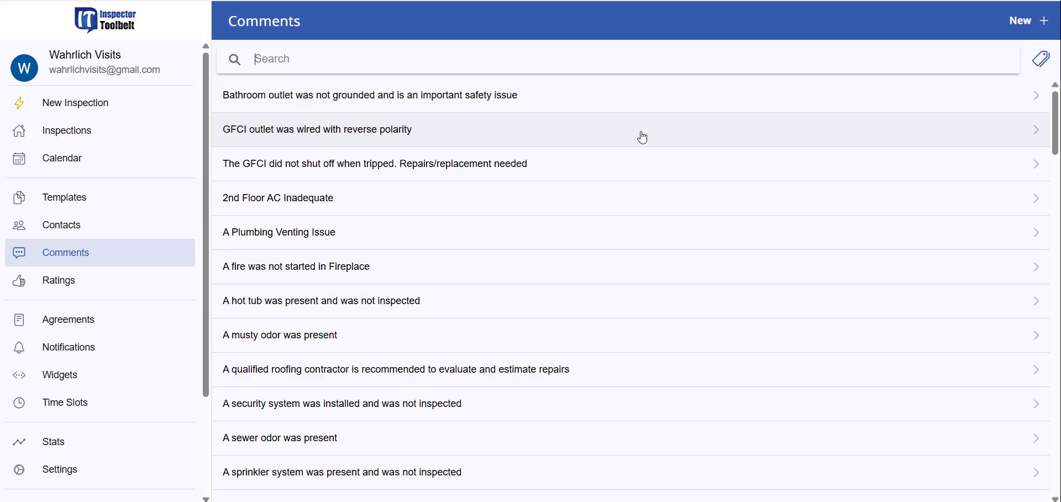
type("gfci")
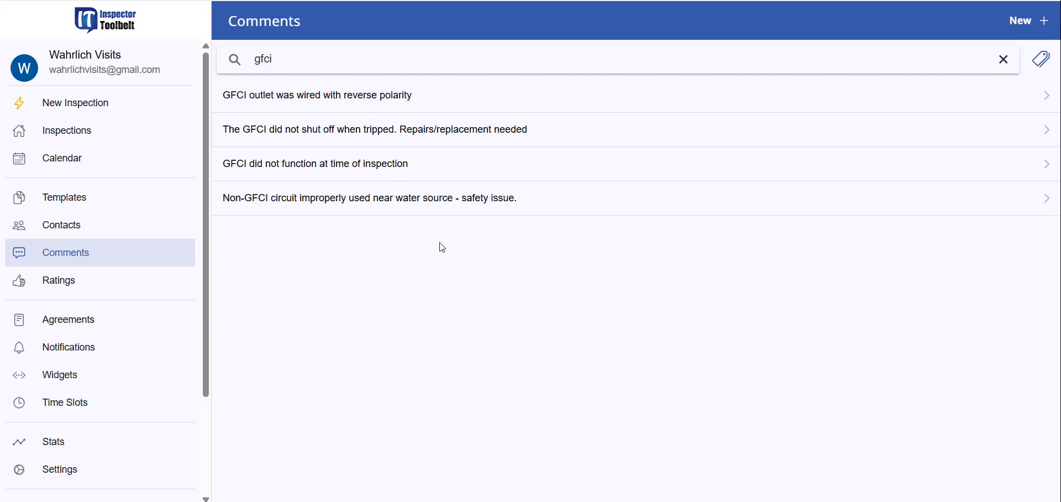
left_click_drag(298, 65, 238, 65)
key("BackSpace")
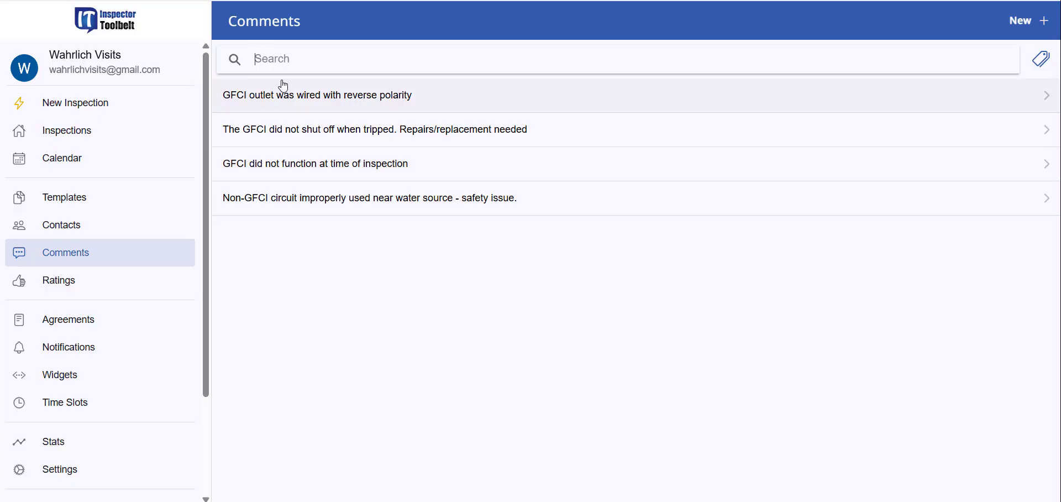
Duplicate the ITB Default Rating set in the ratings, and open the copy for editing
left_click(86, 286)
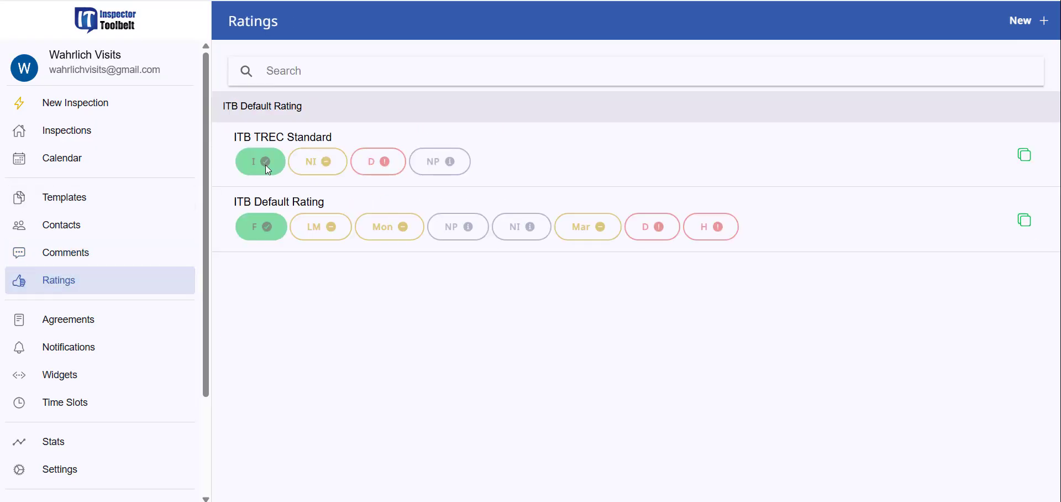
left_click(1026, 223)
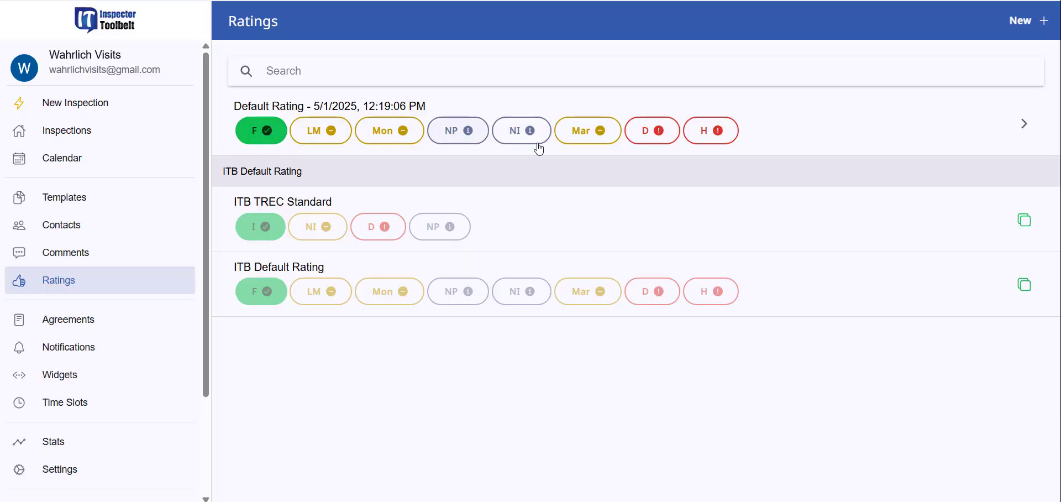
left_click(1024, 127)
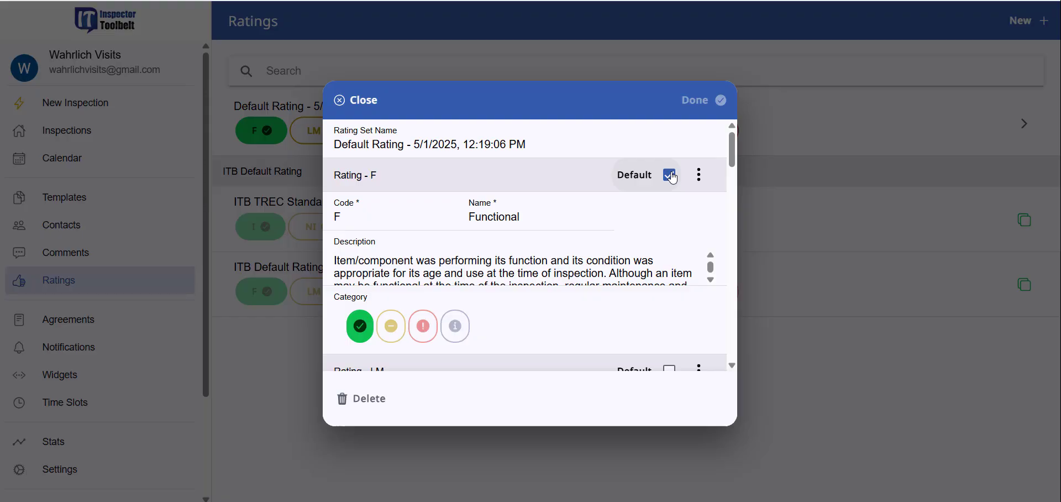
Toggle the Functional rating's default option off and on, review the copied set's rating details, and close it without saving
left_click(671, 176)
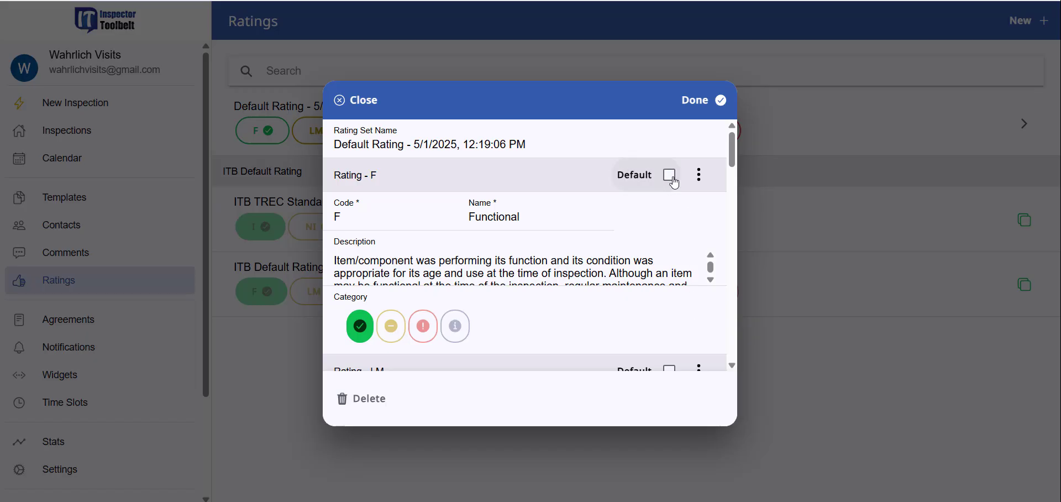
left_click(671, 176)
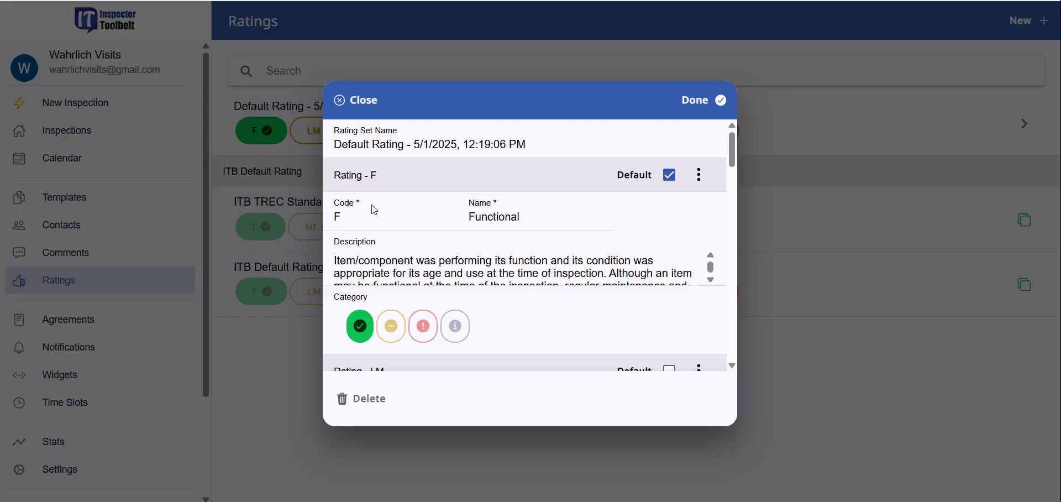
scroll(459, 243, "down", 3)
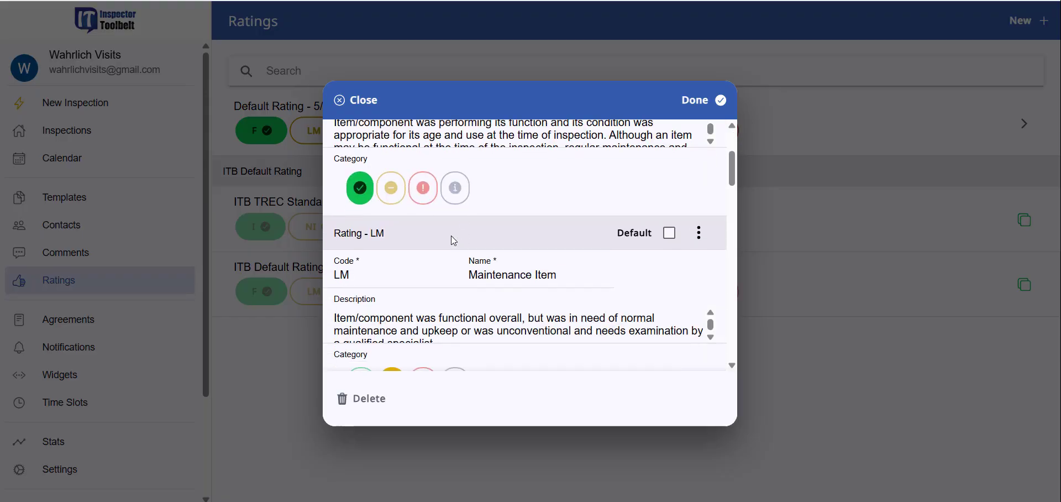
scroll(451, 235, "up", 3)
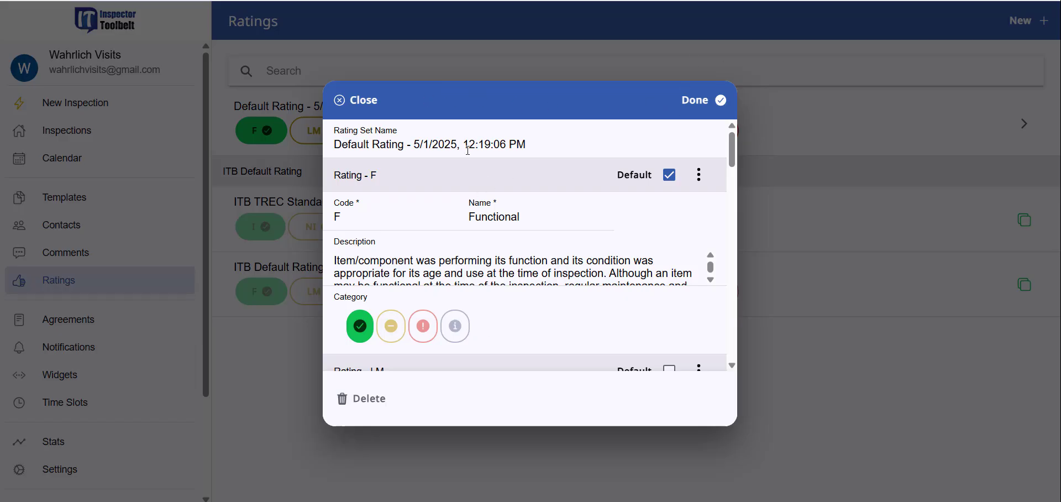
left_click(372, 105)
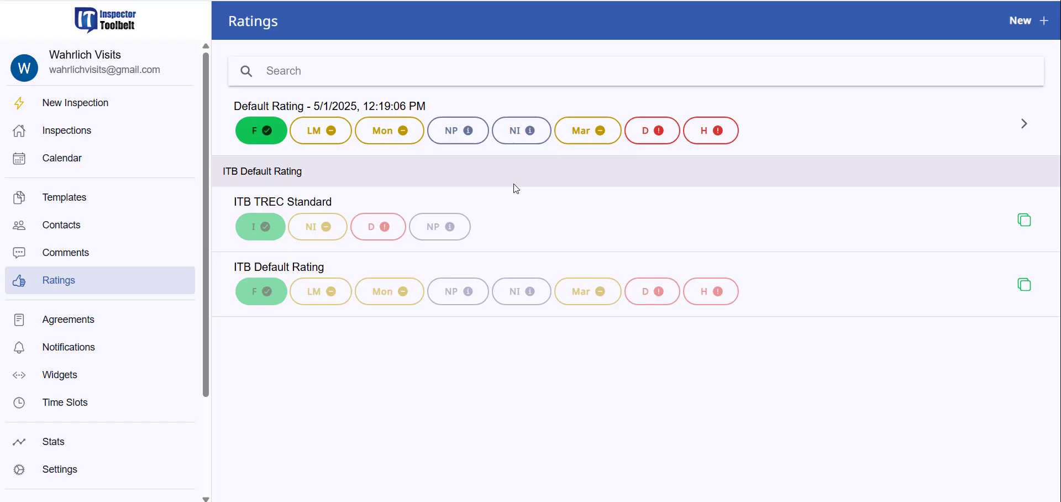
Open the Standard InterNACHI Agreement in the agreements, read through its text, and return to the agreements list
left_click(55, 323)
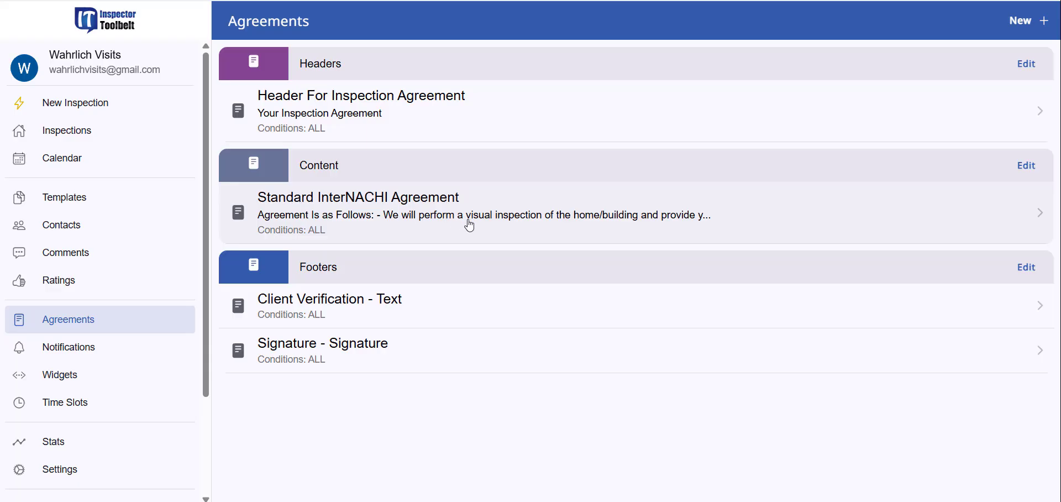
left_click(470, 226)
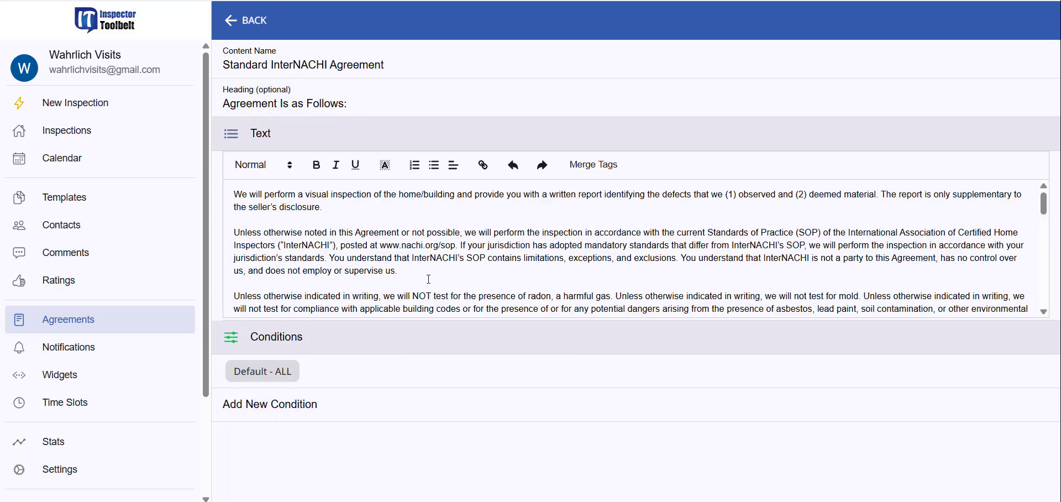
scroll(379, 214, "down", 5)
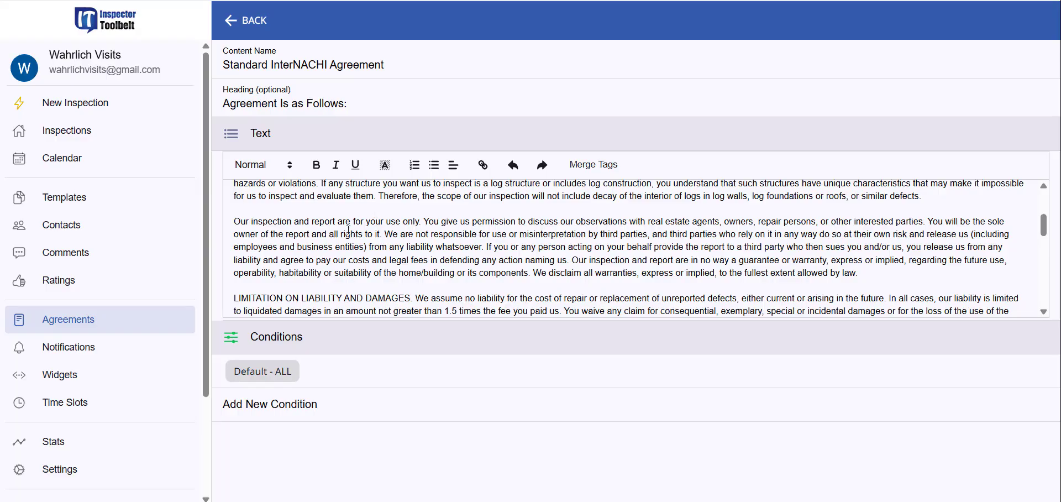
left_click(233, 21)
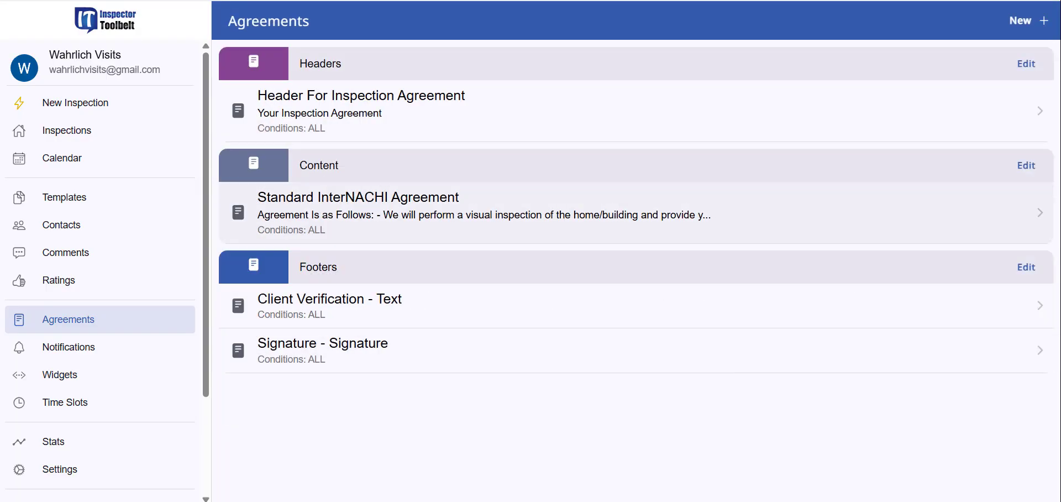
Add agreement content named "Radon Testing" with heading "Radon" and text "Test", save it, and reopen it to review its conditions
left_click(1025, 20)
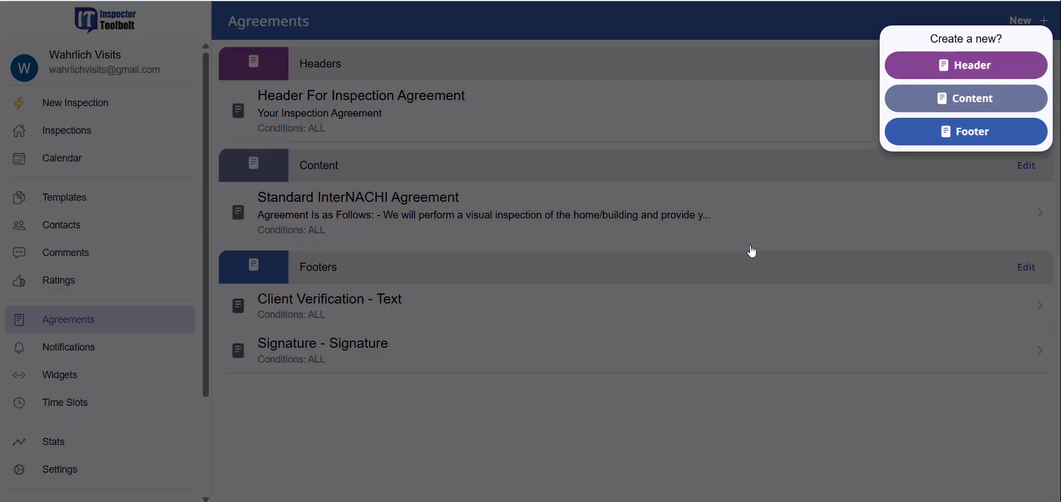
left_click(990, 93)
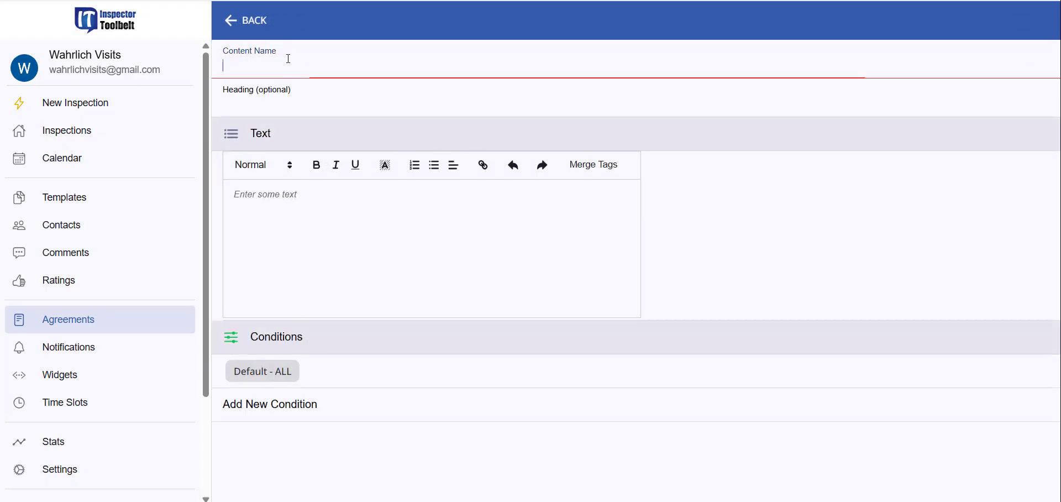
type("Rado")
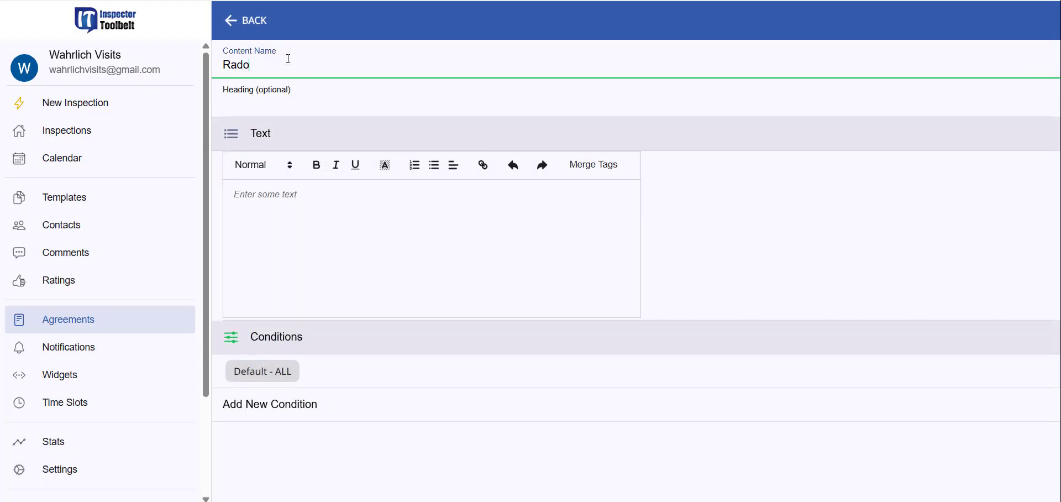
type("n Testing")
left_click(339, 220)
type("Test")
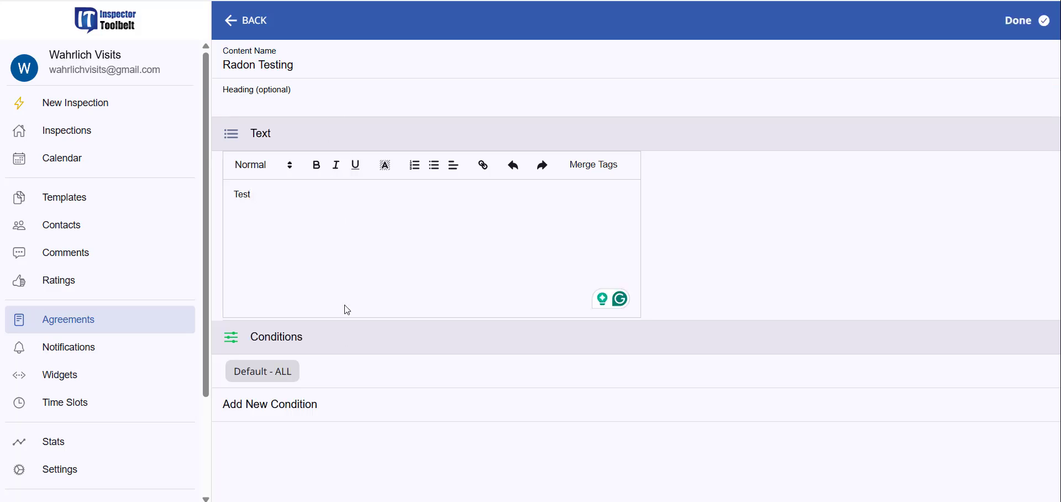
left_click(306, 98)
type("Radon")
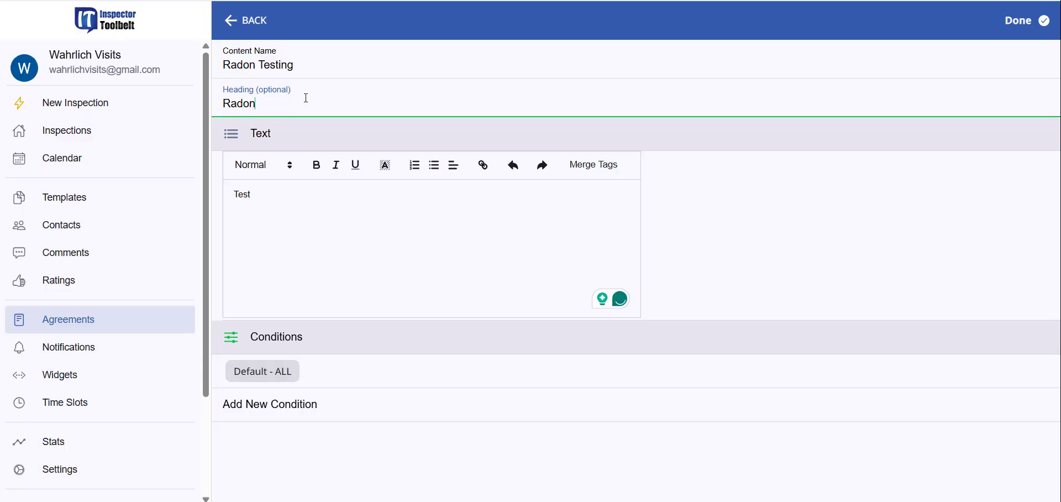
left_click(1020, 31)
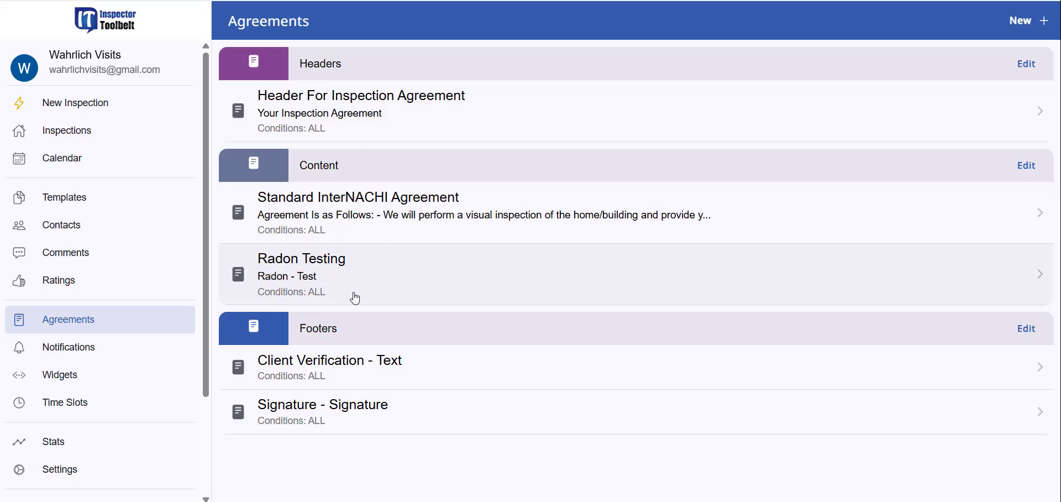
left_click(357, 297)
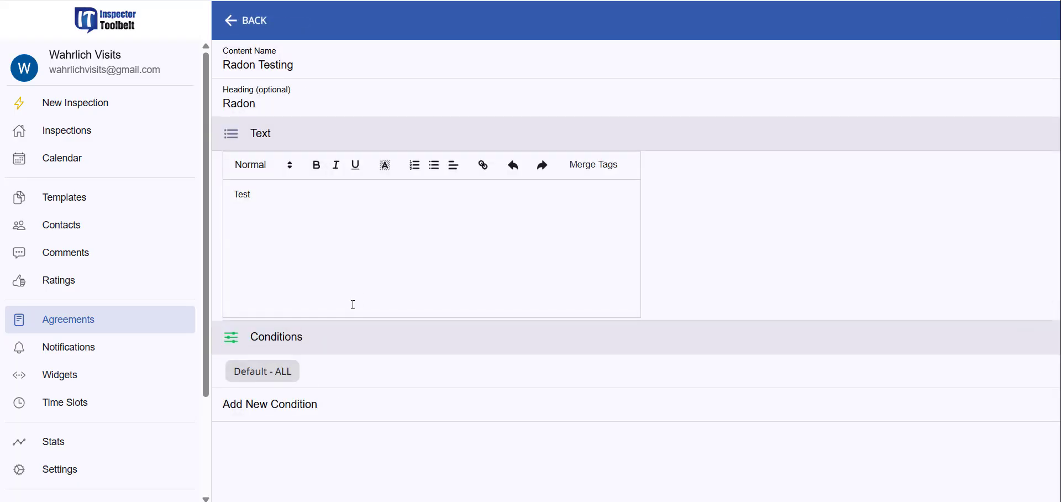
left_click(252, 20)
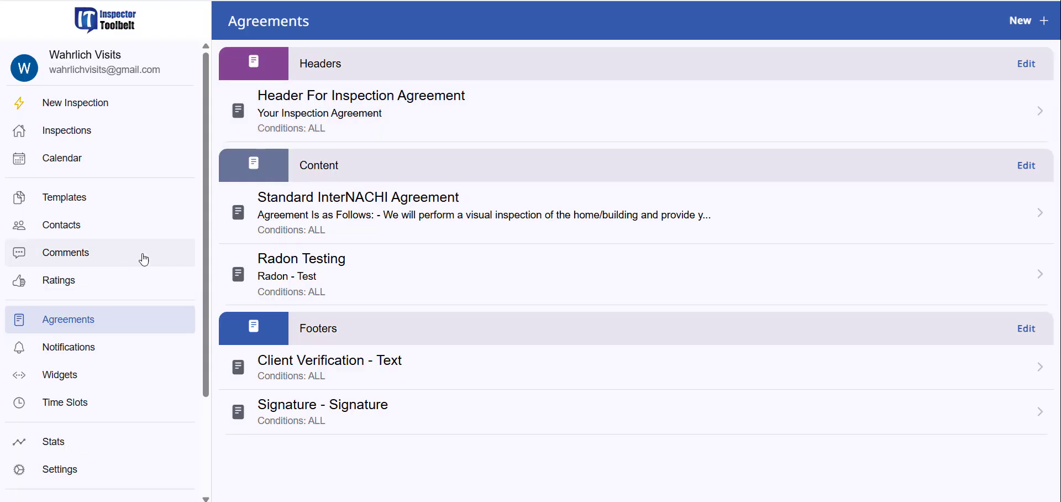
Open the notifications, read through the listed email notifications, and open the Agreement Signature Request for editing
left_click(103, 350)
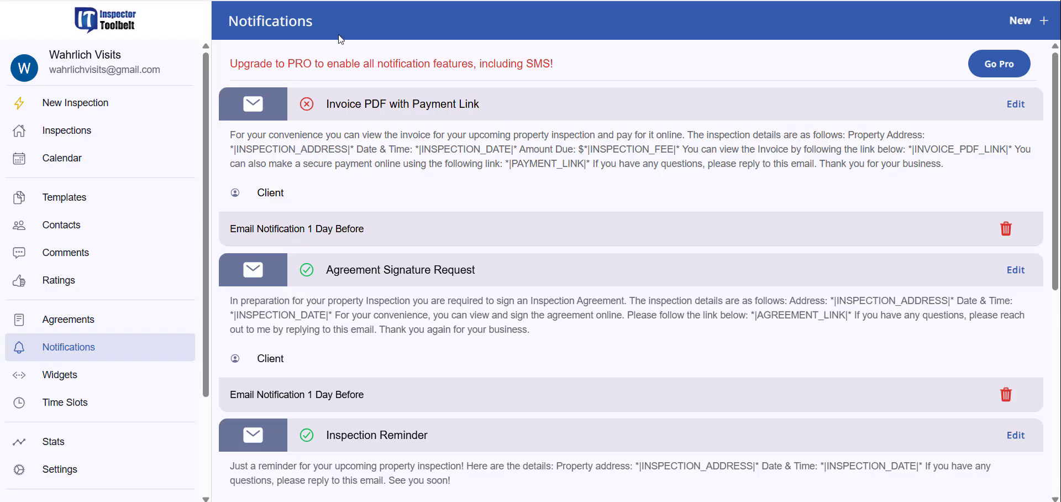
left_click_drag(238, 64, 592, 70)
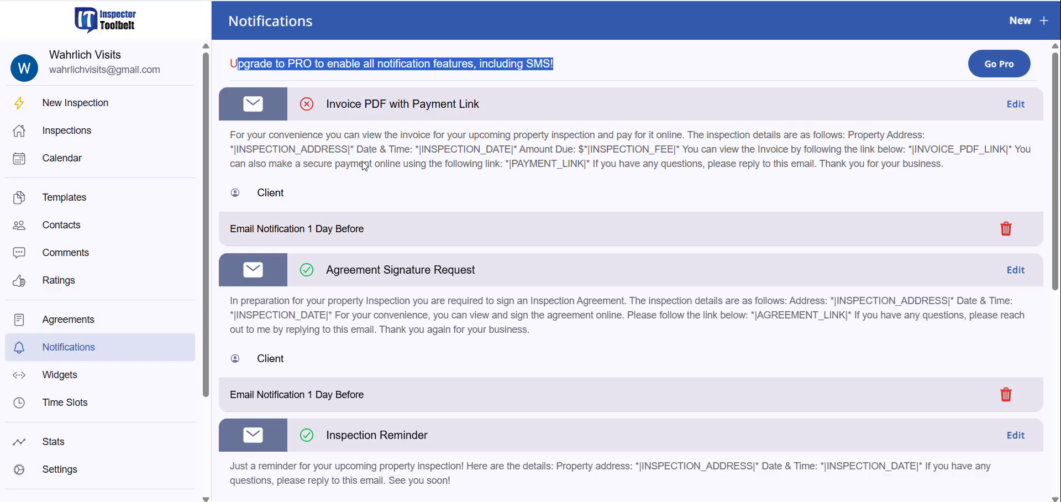
scroll(553, 249, "down", 1)
scroll(718, 260, "down", 1)
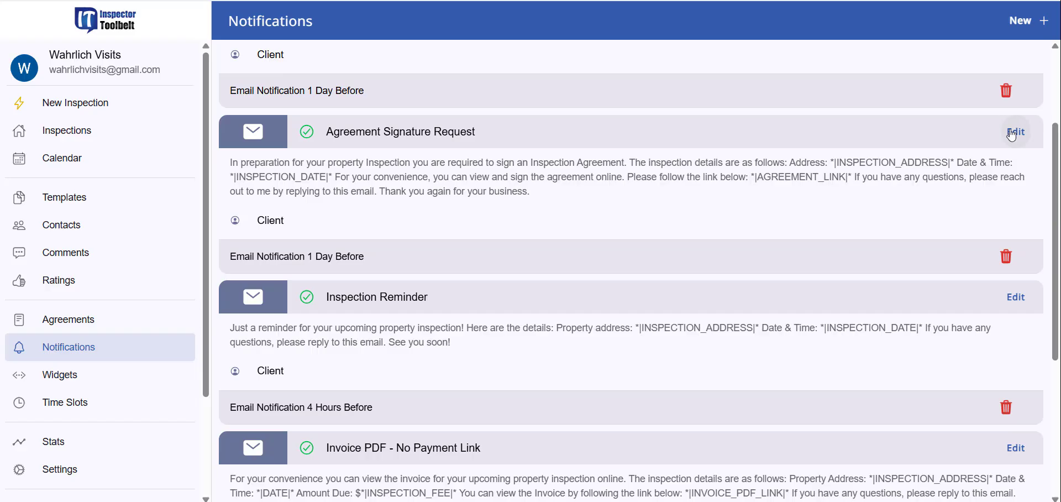
scroll(564, 296, "down", 4)
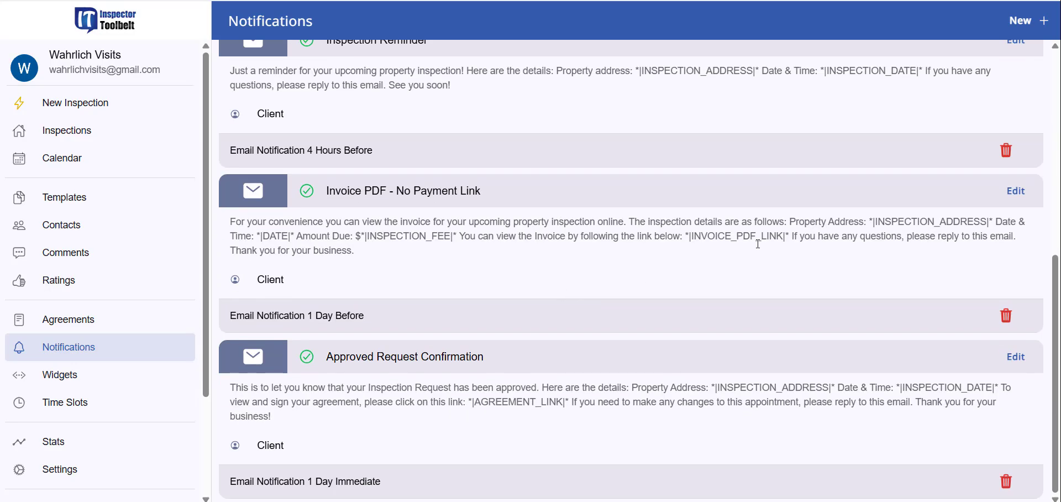
scroll(758, 244, "up", 6)
left_click(1017, 271)
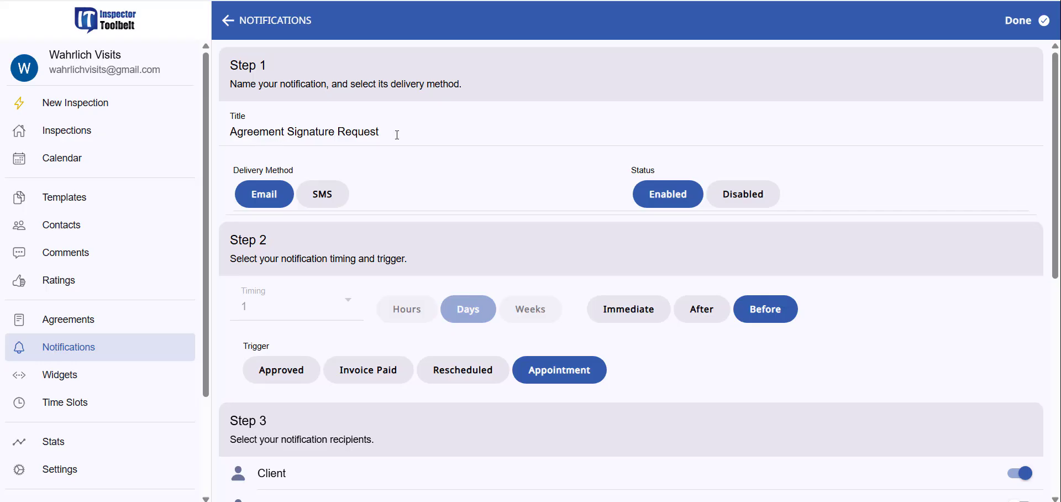
Set the Agreement Signature Request notification to go out 1 hour after the Approved trigger
scroll(741, 171, "down", 1)
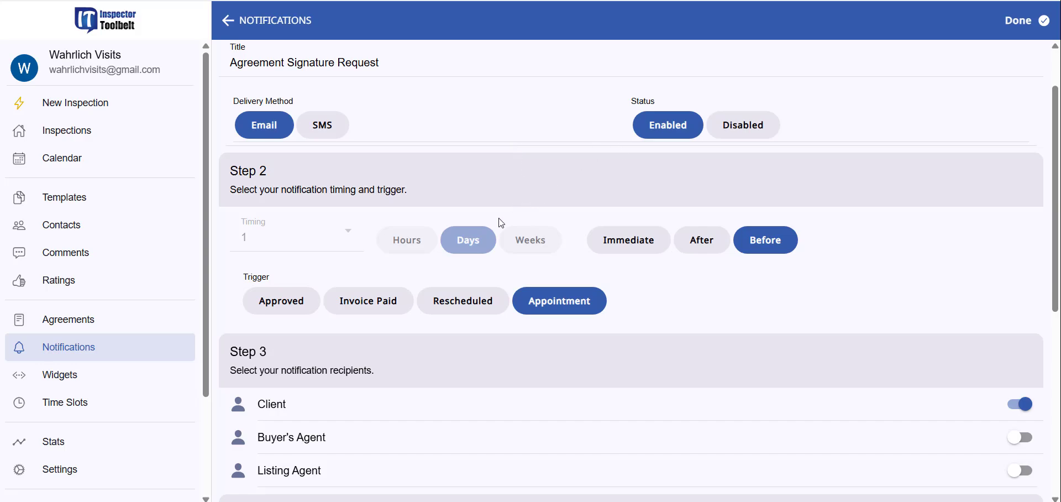
scroll(497, 222, "down", 1)
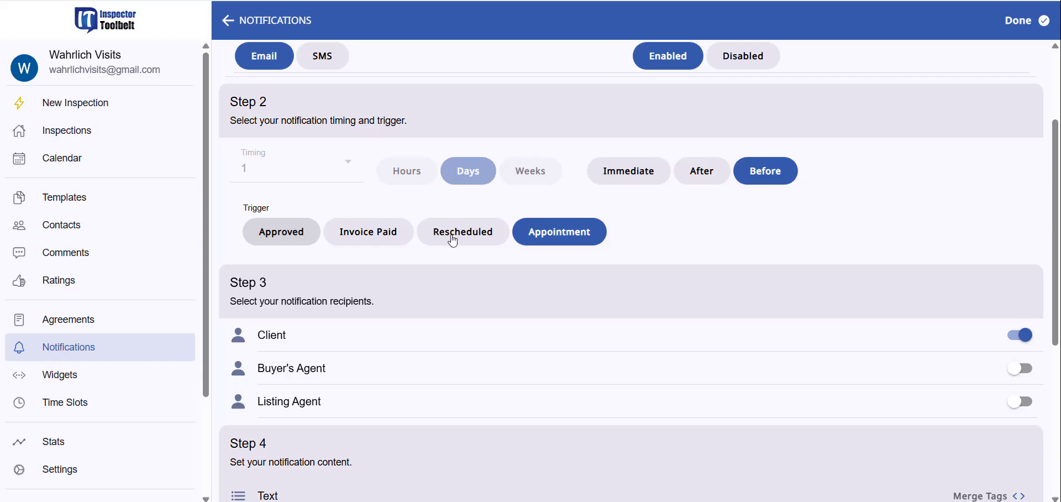
left_click(287, 241)
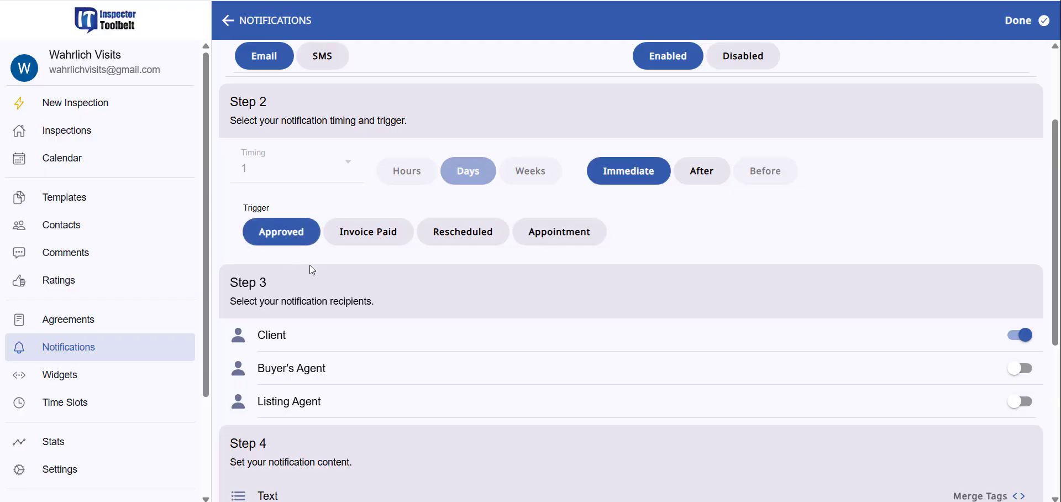
left_click(710, 182)
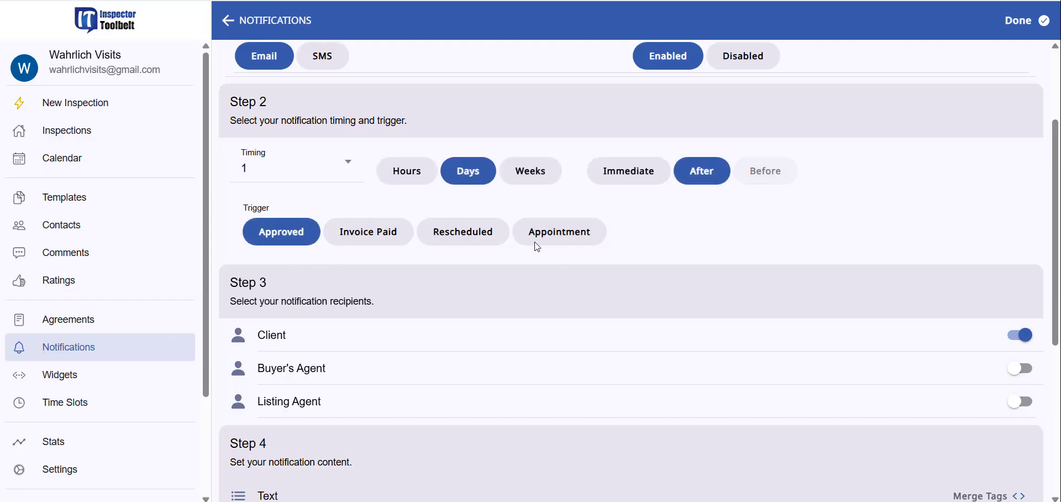
left_click(407, 175)
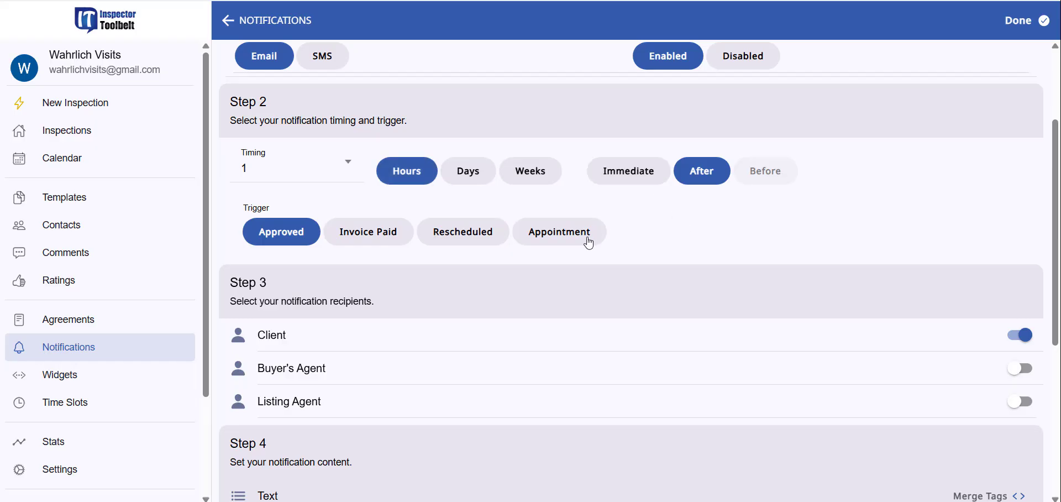
Switch the notification's trigger to Appointment, try the Before timing, and set it to Immediate
left_click(562, 241)
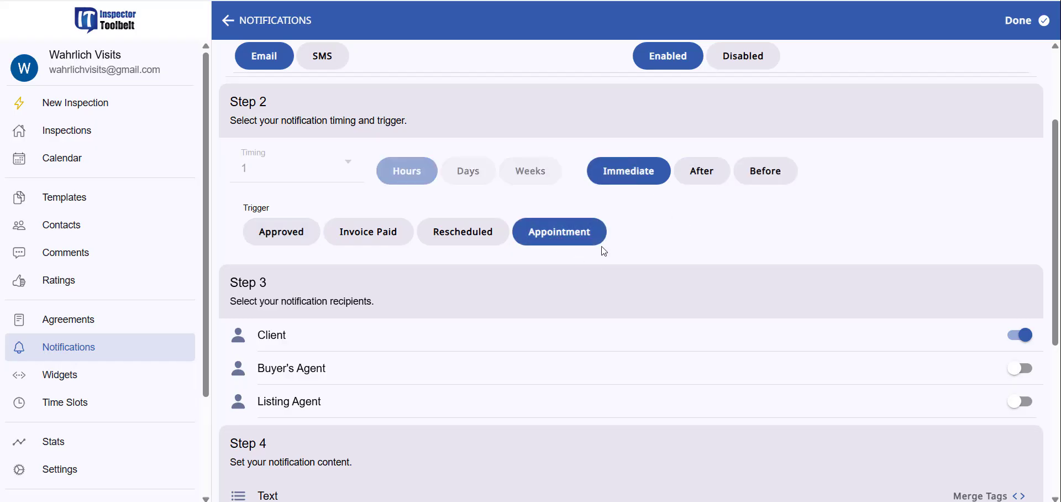
left_click(760, 169)
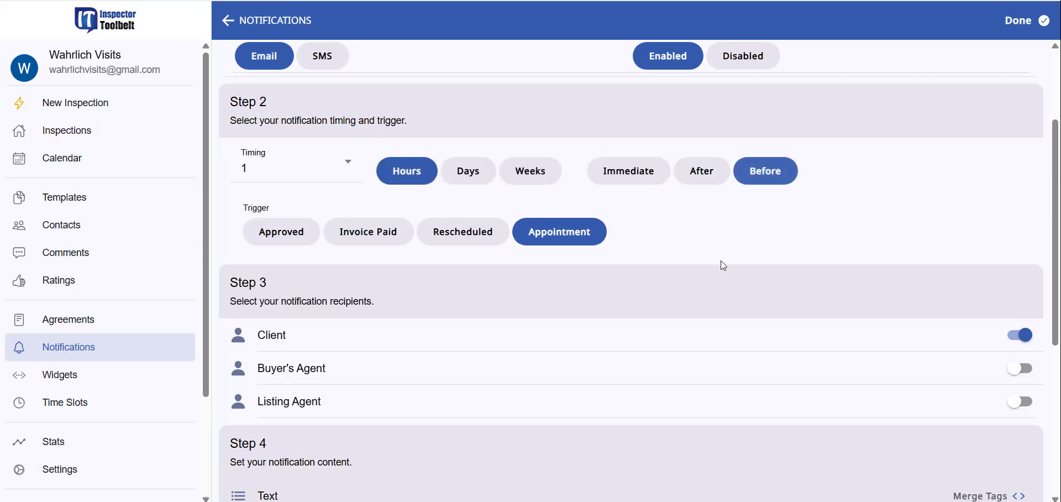
left_click(650, 176)
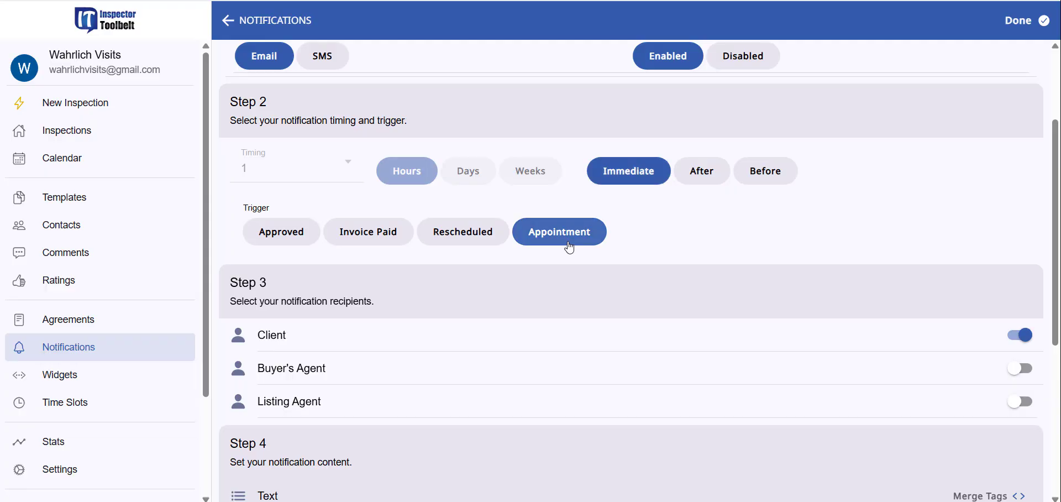
Review the notification's recipients, its email body with the address, date and agreement link tags, and the available merge tags
scroll(493, 296, "down", 3)
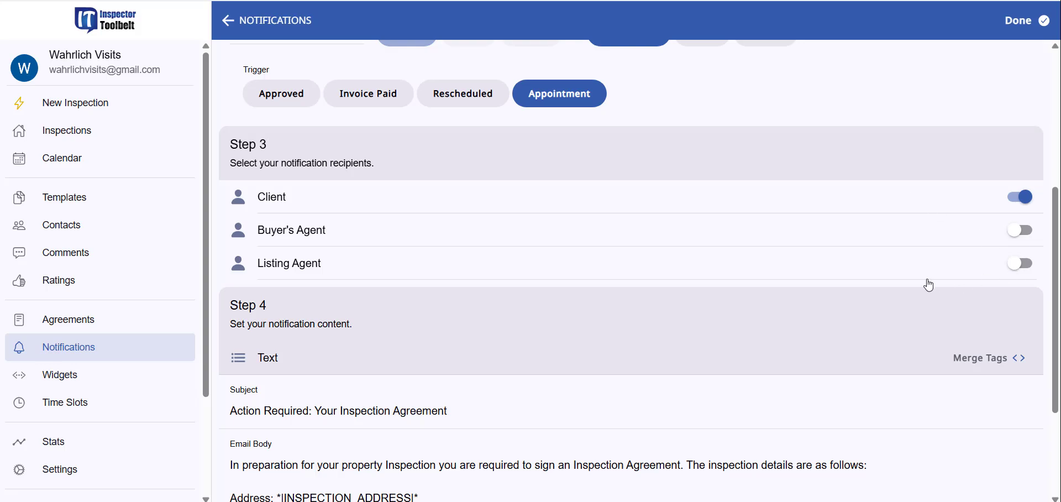
scroll(919, 285, "down", 3)
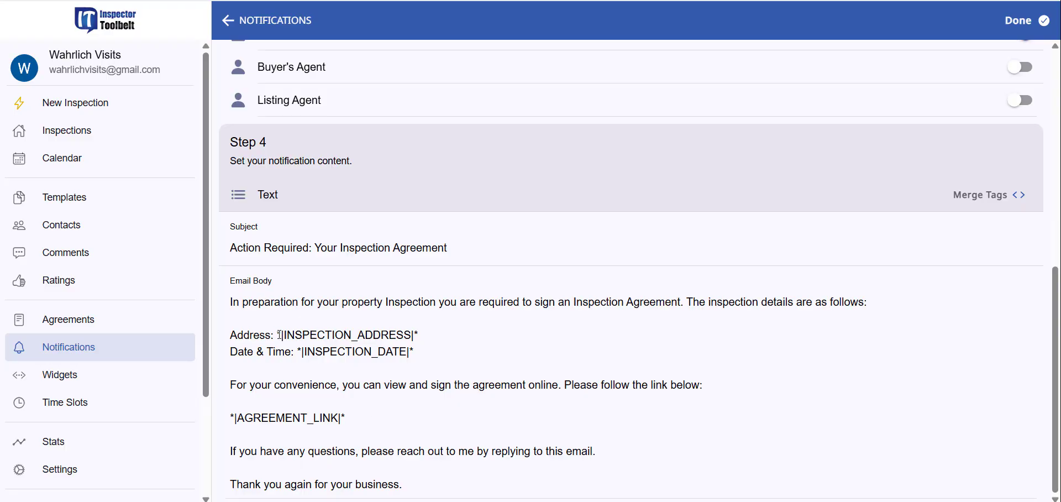
left_click_drag(280, 334, 419, 335)
left_click(373, 422)
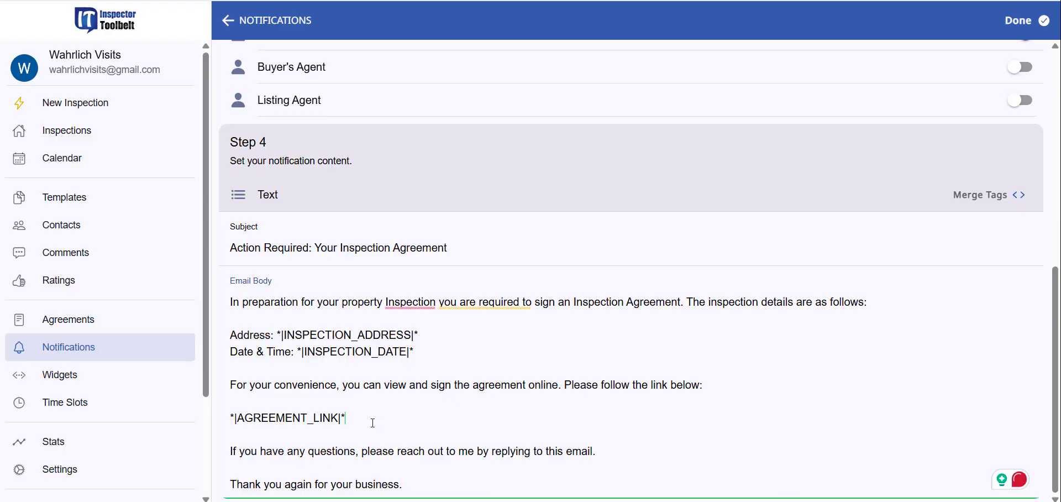
left_click_drag(373, 422, 233, 423)
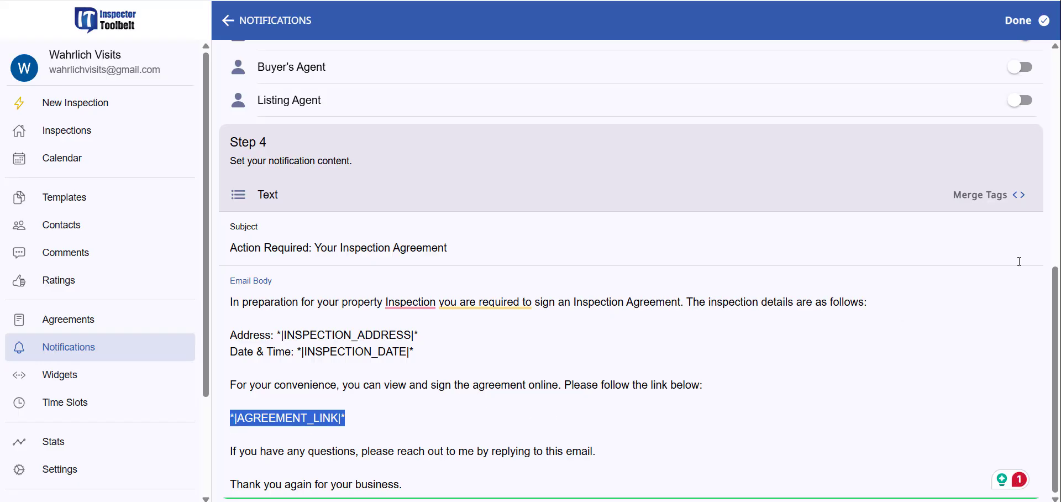
left_click(1019, 202)
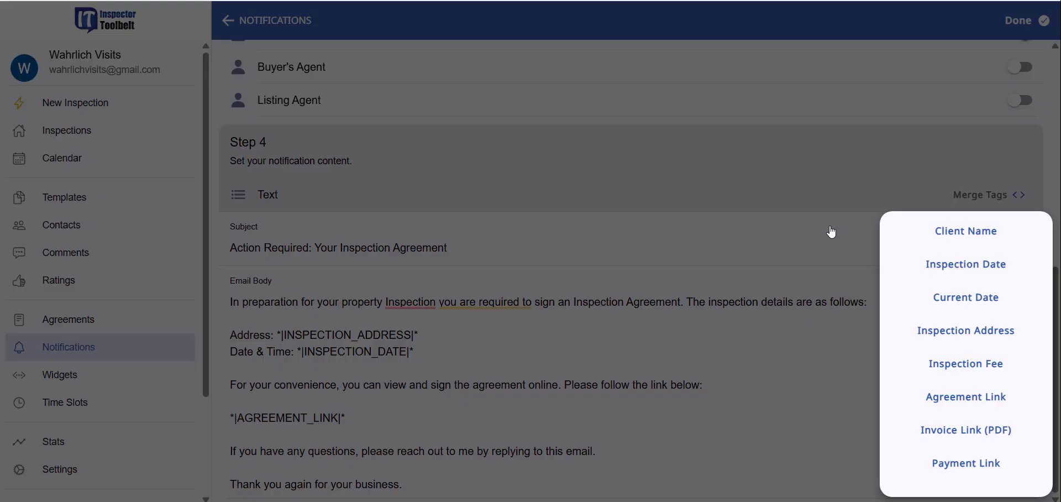
left_click(823, 197)
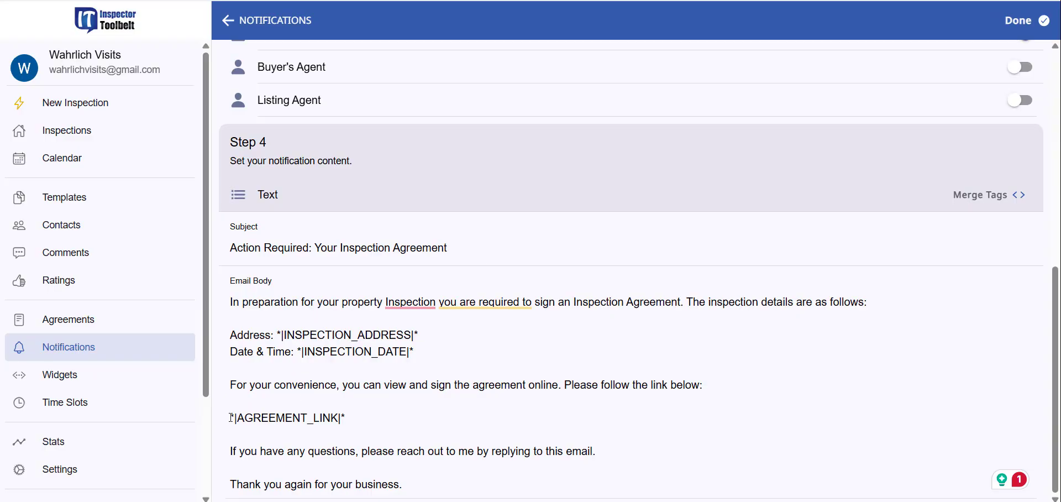
left_click_drag(229, 418, 359, 421)
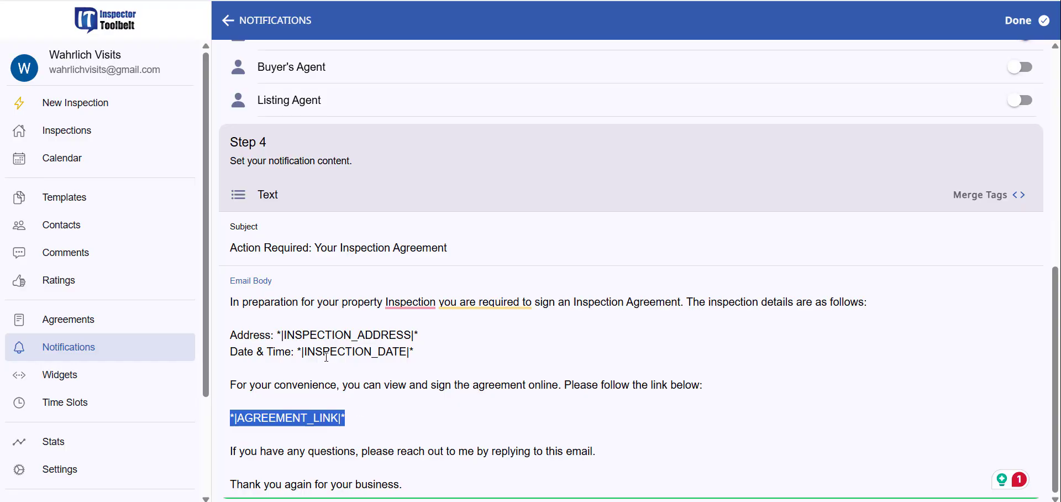
left_click_drag(295, 352, 426, 352)
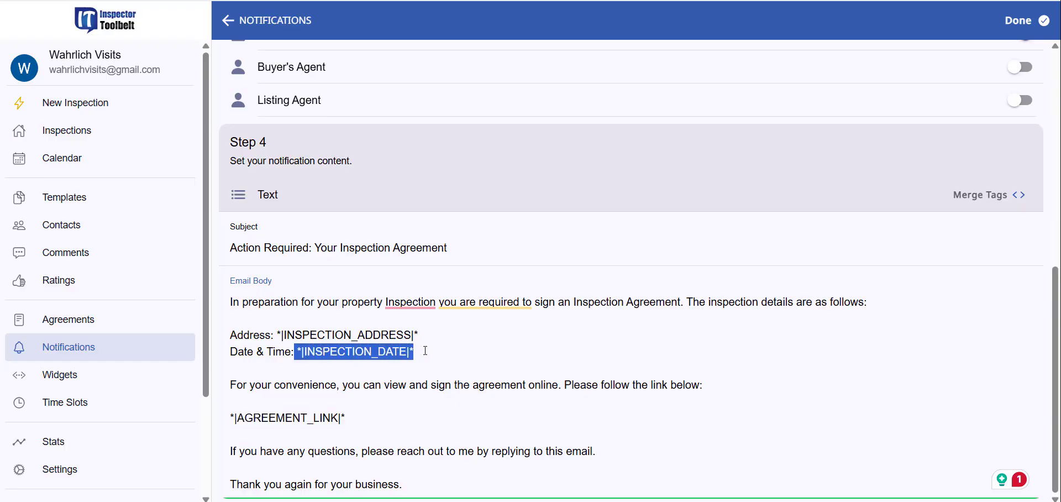
left_click_drag(279, 333, 419, 334)
scroll(355, 386, "up", 9)
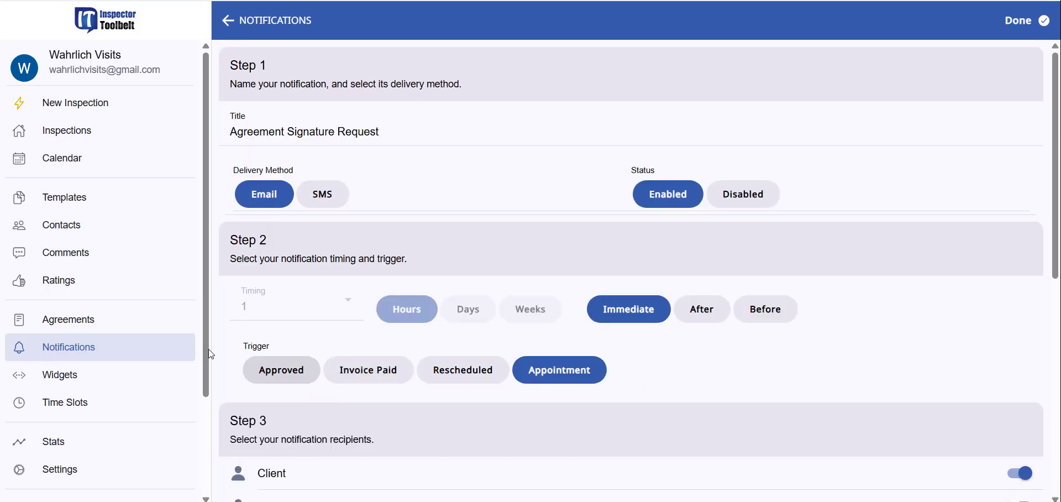
Open the time slots, view Monday's editing options and the new time slot form, and return to the list without adding one
scroll(138, 343, "down", 2)
left_click(83, 337)
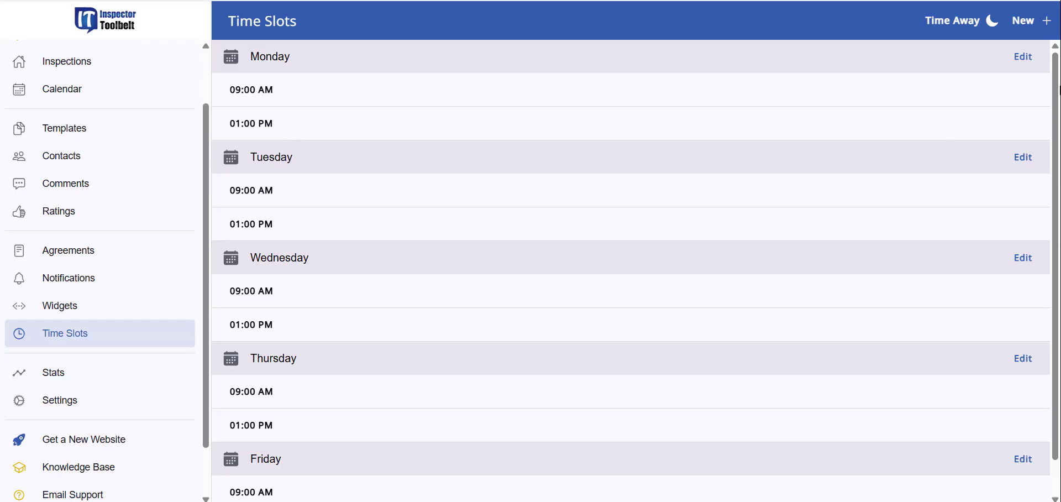
left_click(1023, 56)
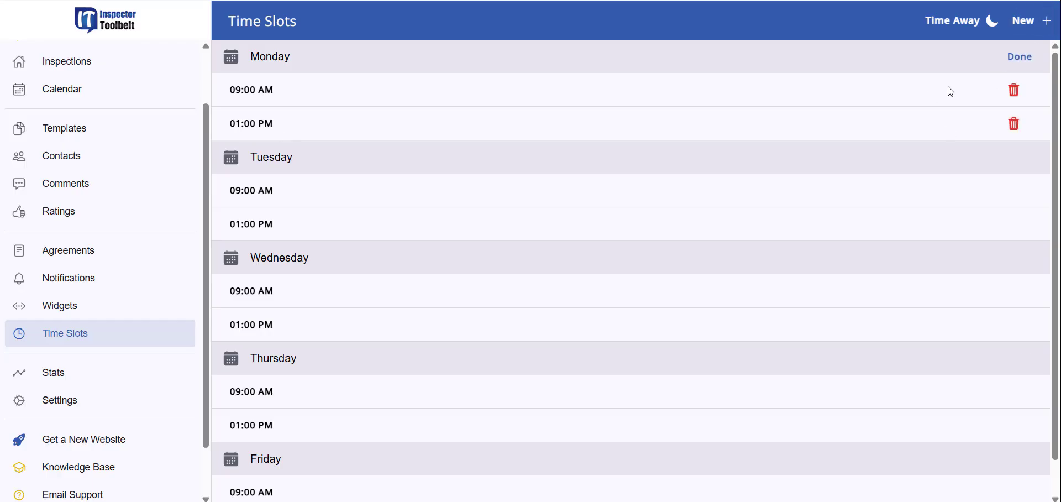
left_click(1021, 58)
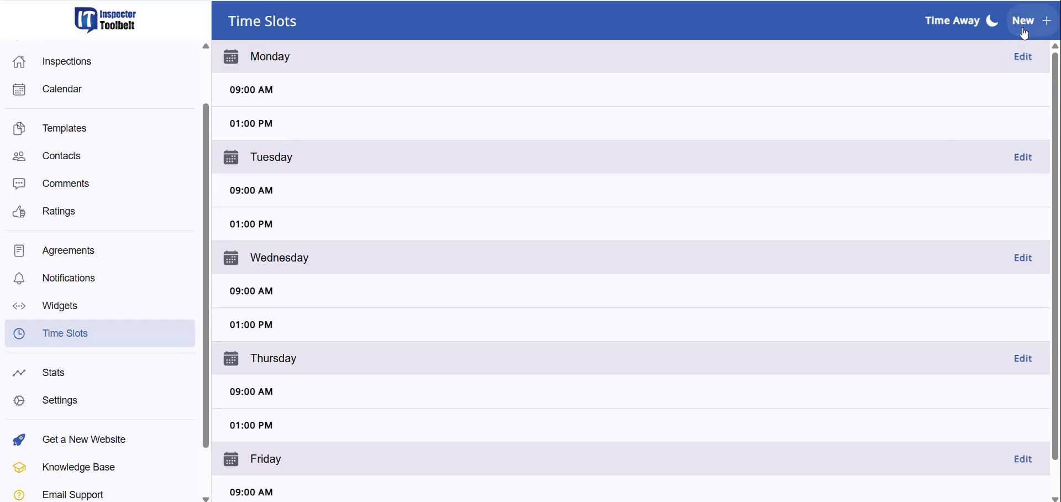
left_click(1024, 31)
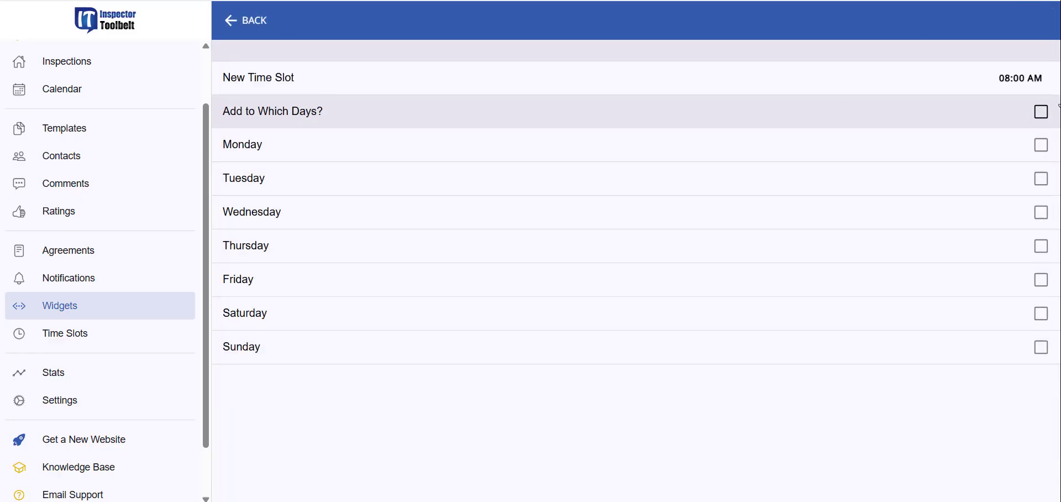
left_click(241, 31)
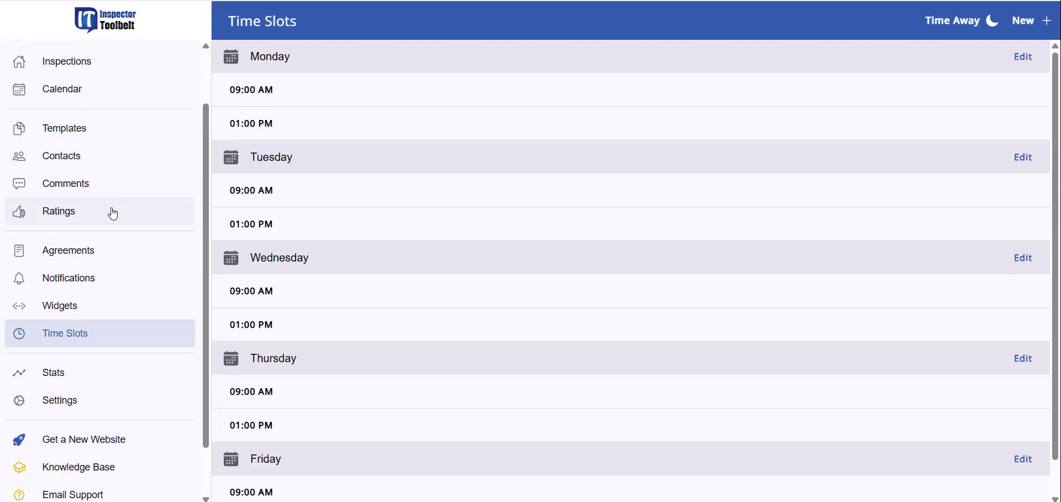
Start a new inspection, open its appointment time slots, and select May 6 to view the available times
scroll(99, 124, "up", 2)
scroll(99, 123, "up", 2)
left_click(107, 103)
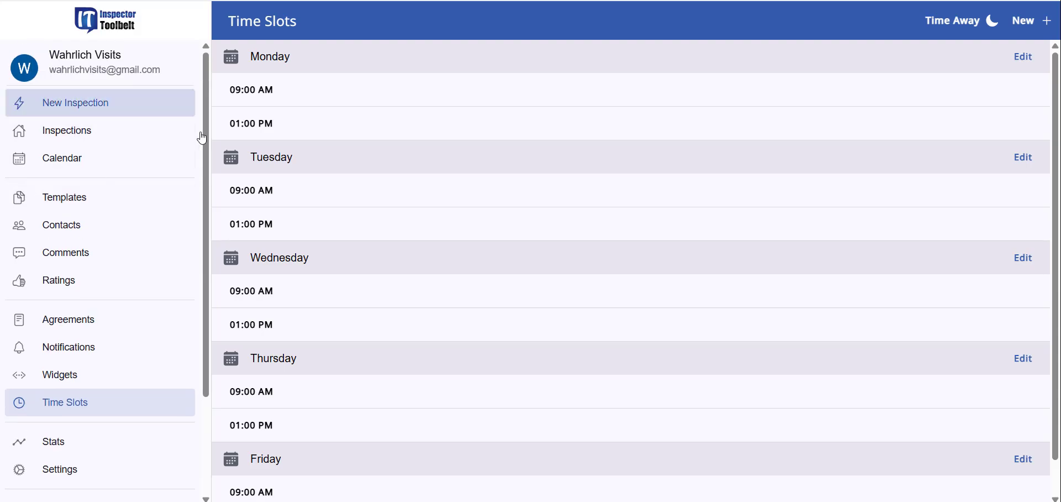
scroll(426, 296, "down", 2)
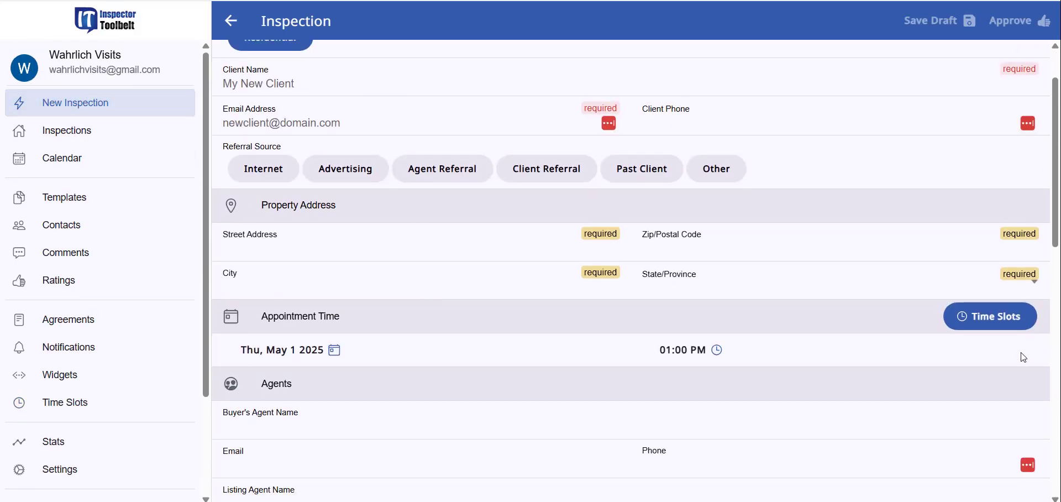
left_click(1002, 327)
scroll(500, 287, "down", 1)
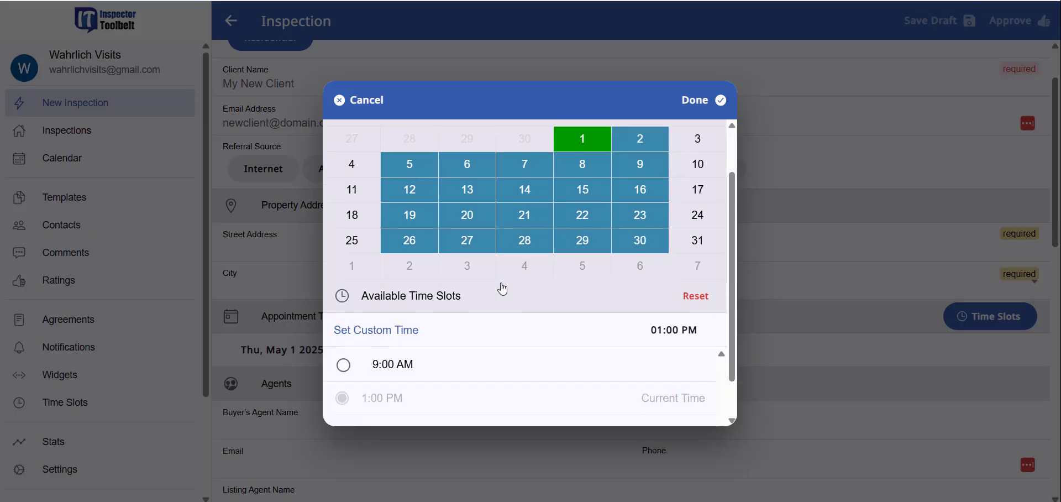
left_click(480, 161)
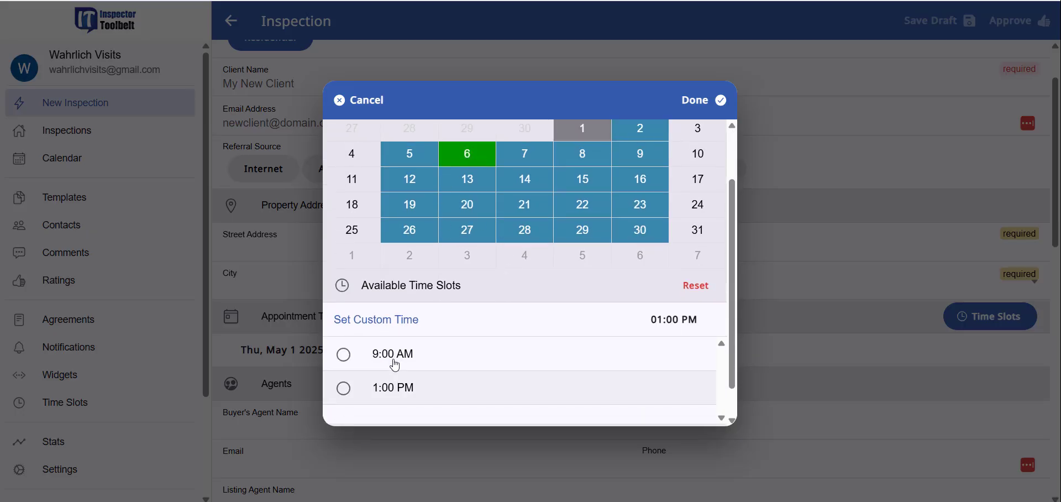
scroll(489, 352, "up", 1)
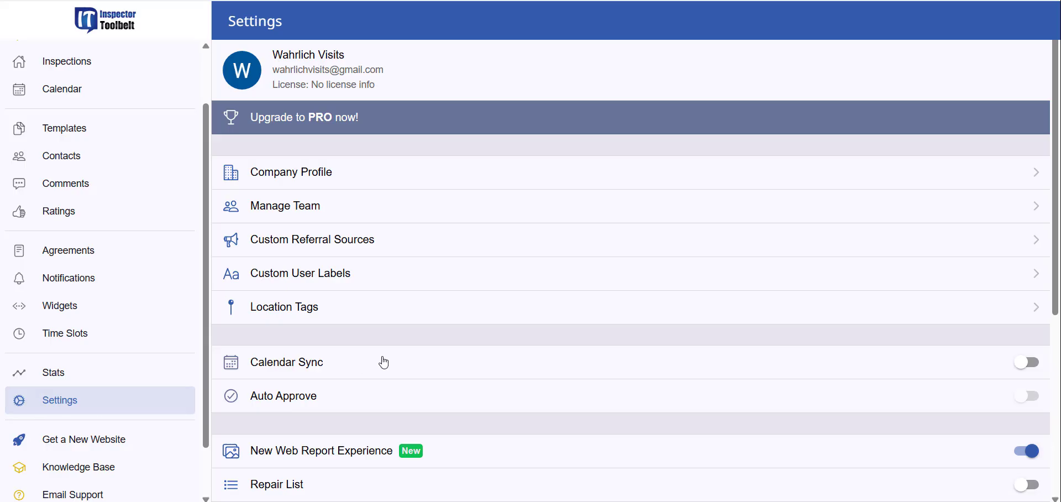
Open the company profile in the settings, review its name, address, logo and invoice details, and close it
left_click(329, 173)
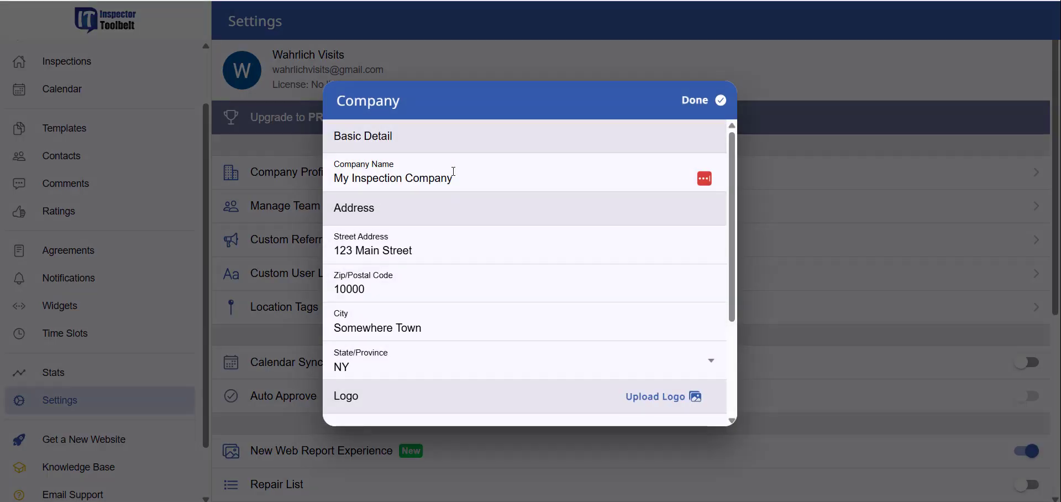
scroll(442, 251, "down", 3)
scroll(670, 277, "down", 1)
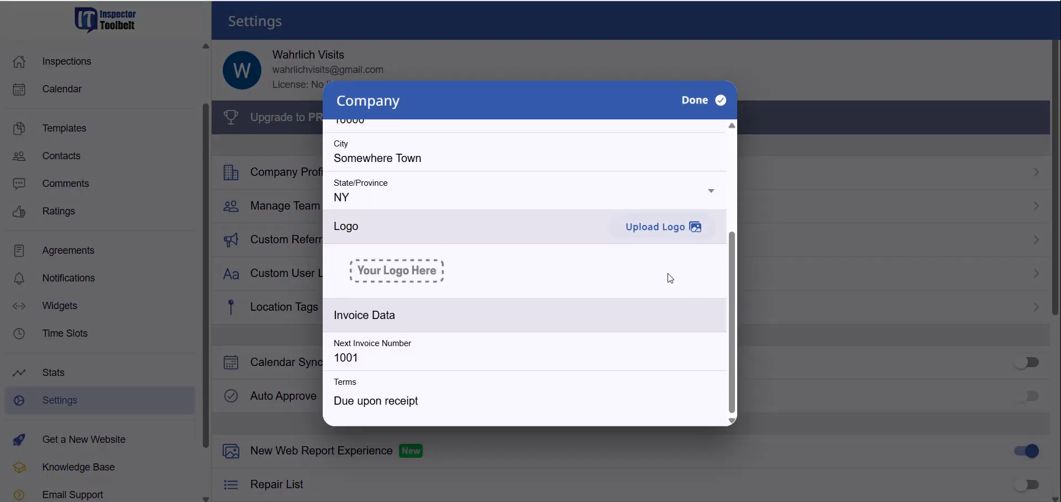
left_click(694, 100)
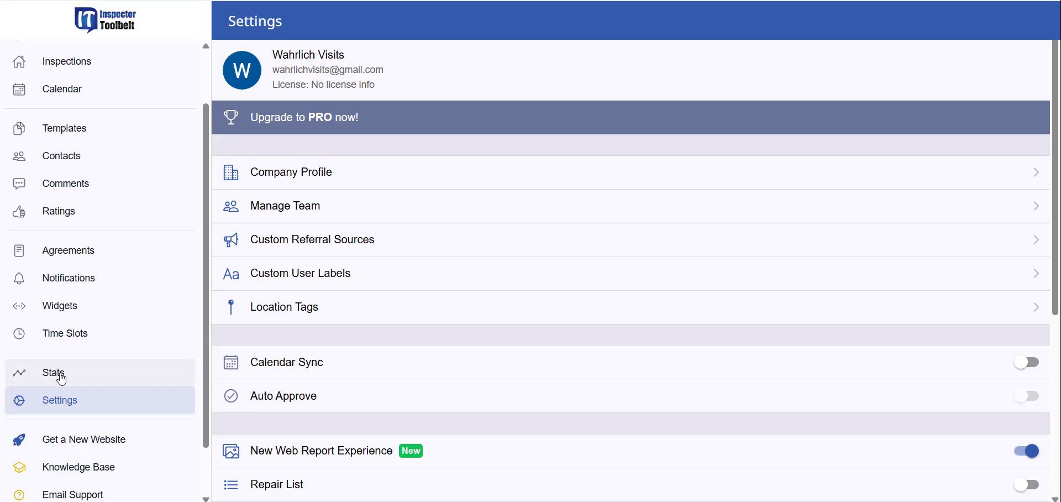
View the custom referral sources and close them, and review the floor and room location tags, saving them without edits
left_click(370, 248)
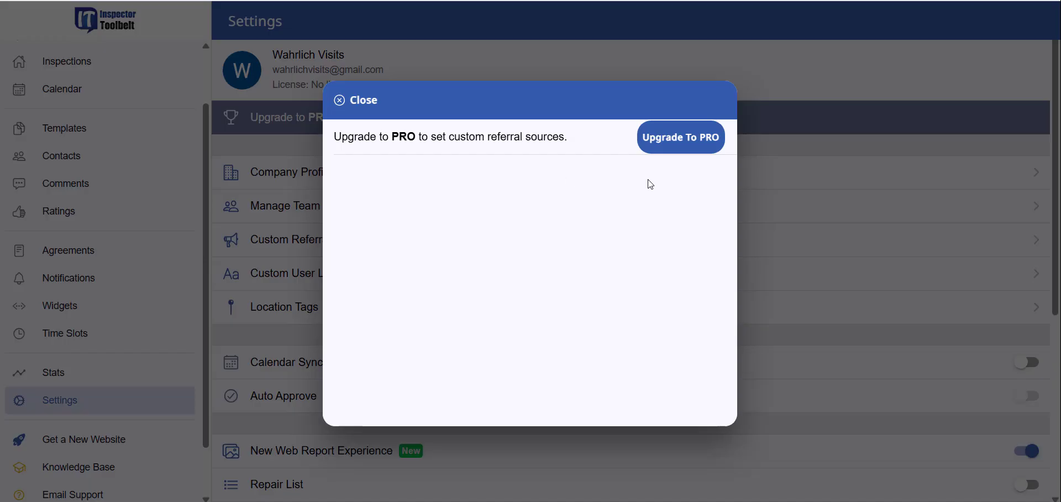
left_click(356, 105)
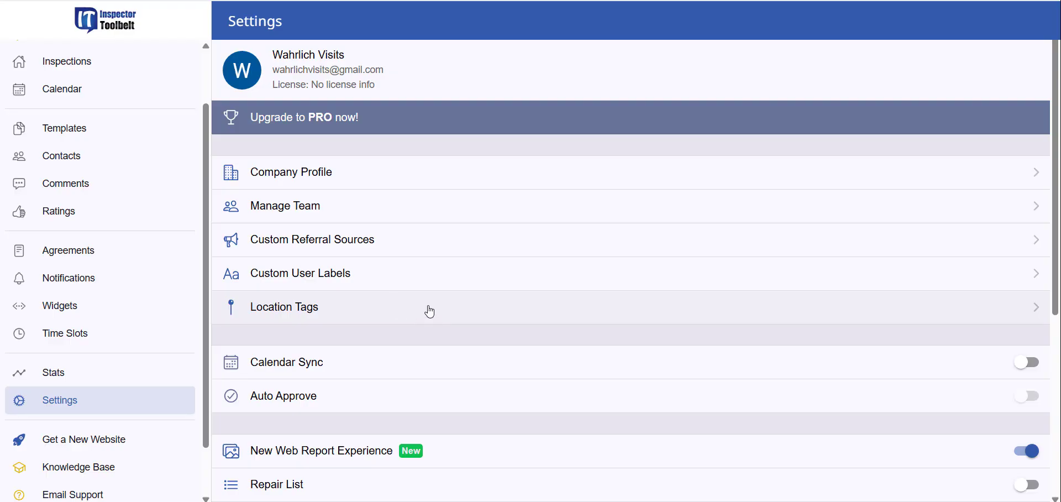
scroll(427, 310, "down", 3)
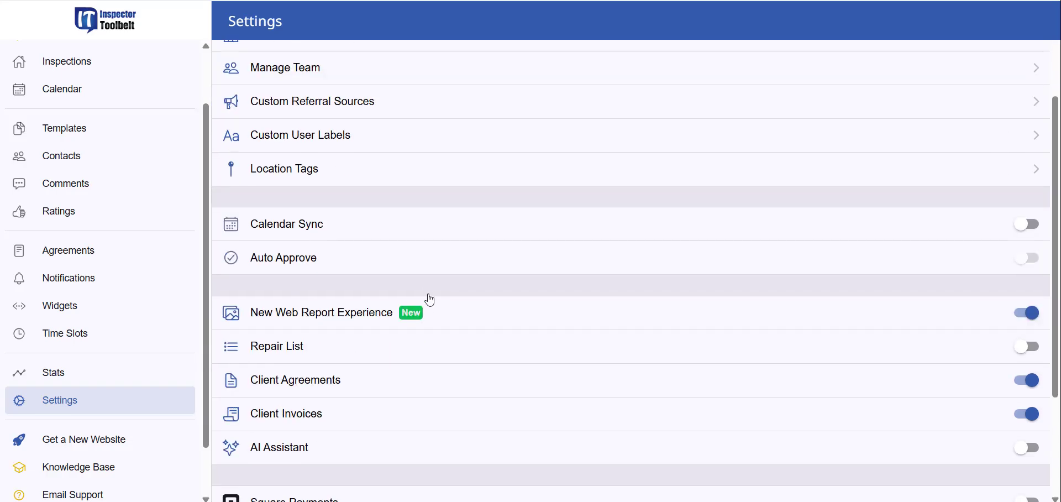
left_click(416, 182)
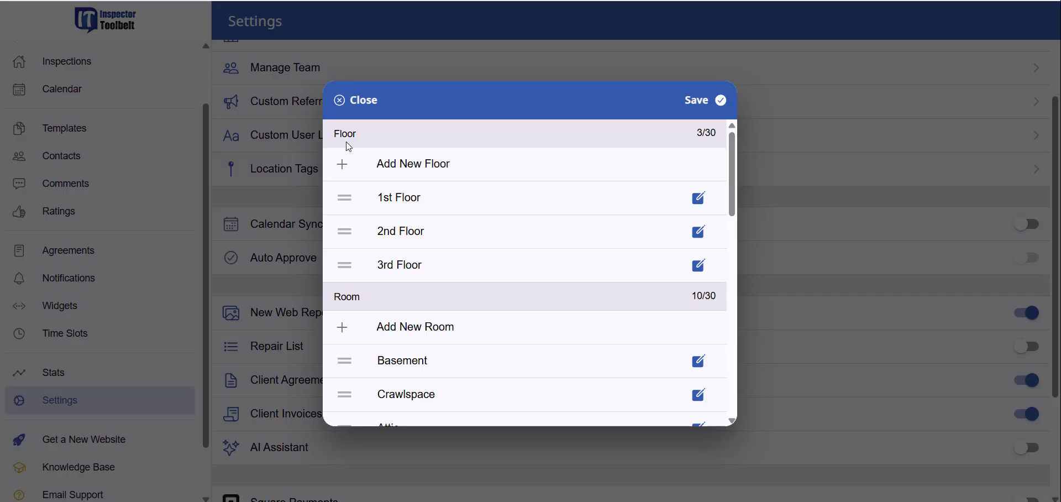
left_click(698, 101)
Enable the AI Assistant in the settings and accept its disclaimer
scroll(713, 232, "down", 3)
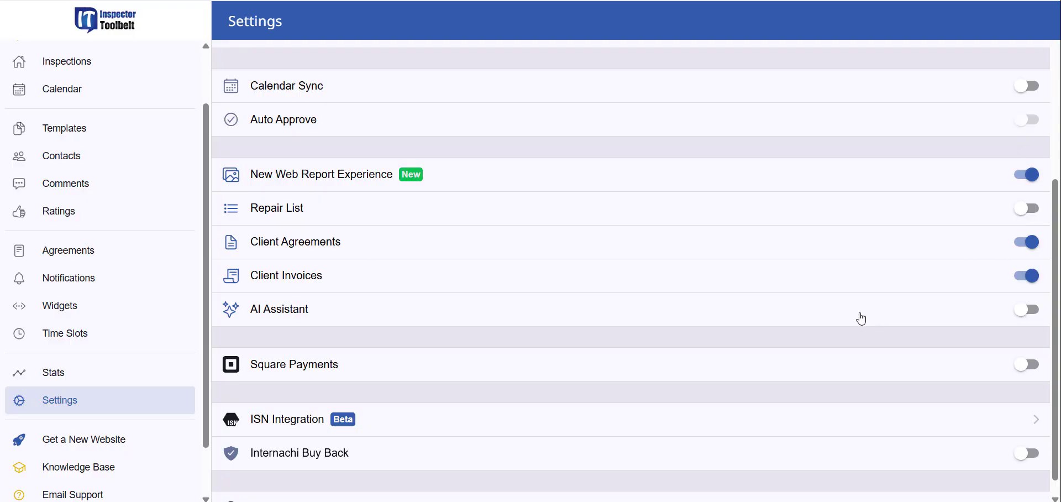
left_click(1036, 321)
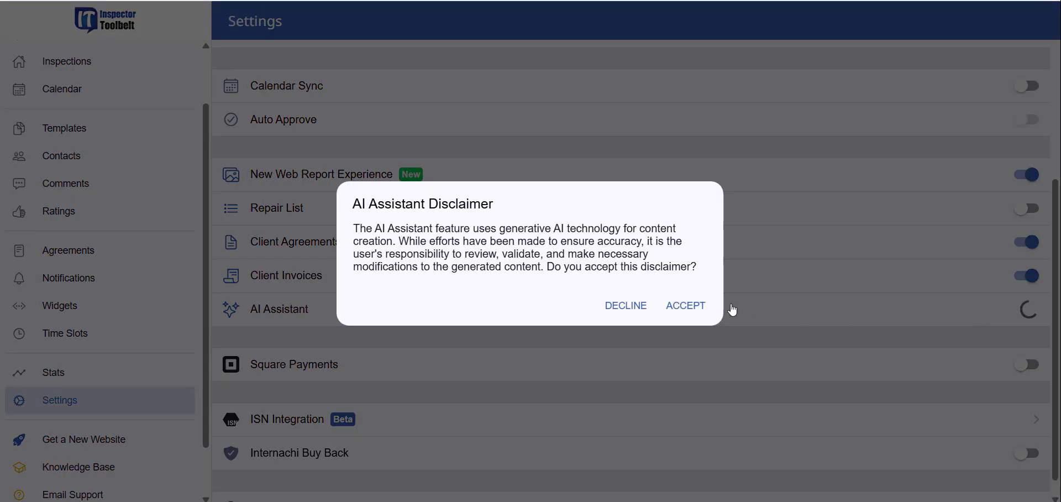
left_click(688, 307)
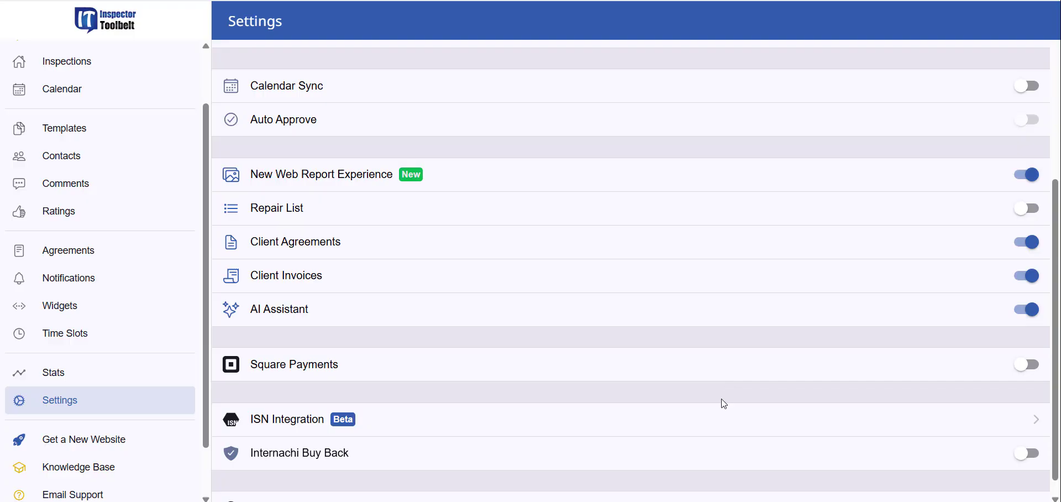
Review the remaining integration and import settings and the personal account profile with its license and signature fields, and return to the inspections list
scroll(608, 417, "down", 1)
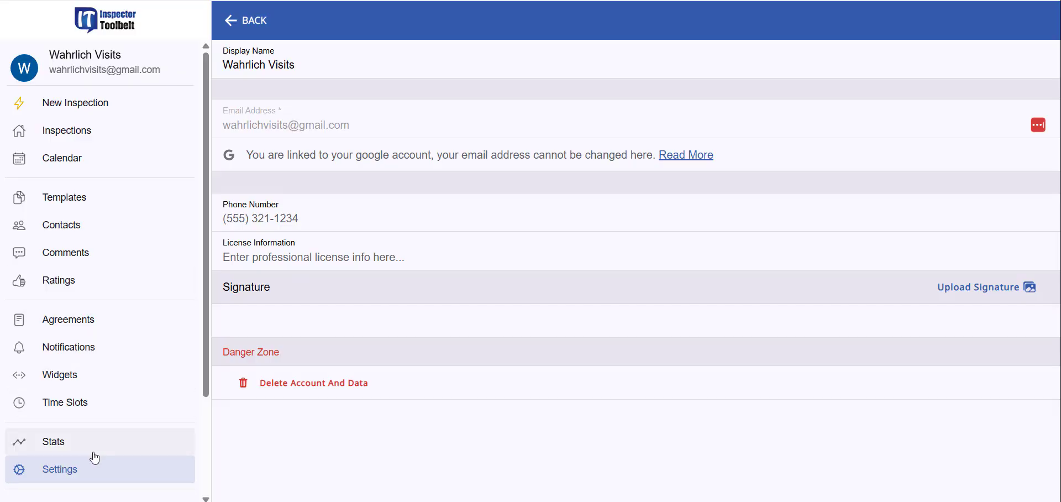
left_click(98, 472)
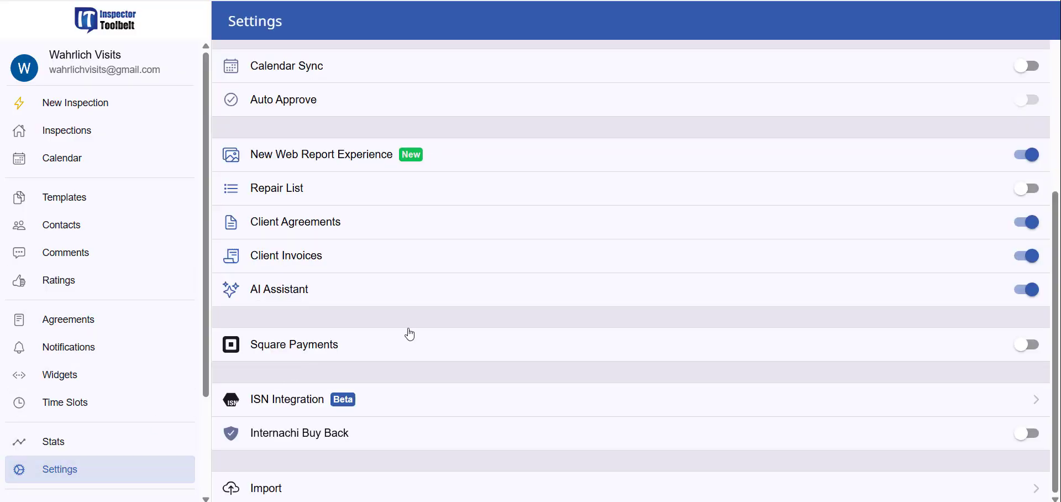
left_click(78, 67)
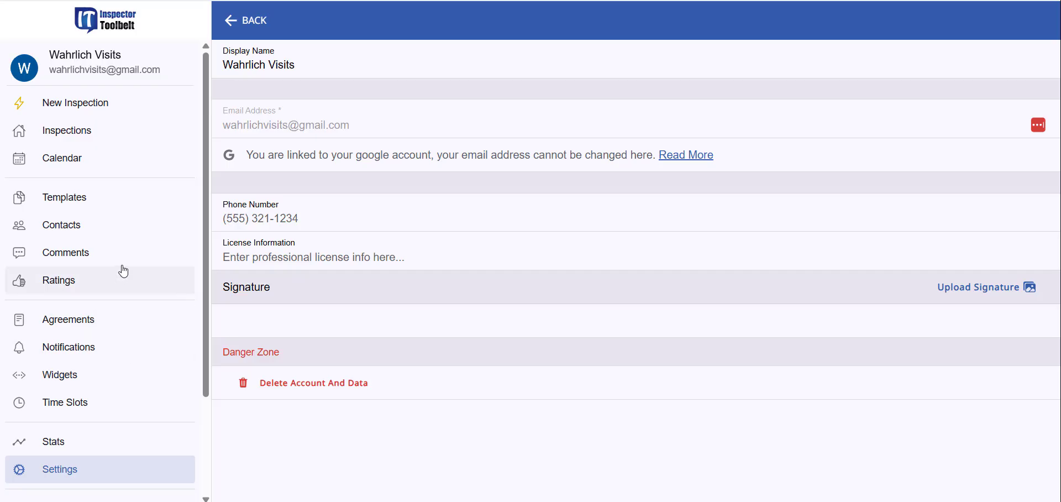
left_click(87, 130)
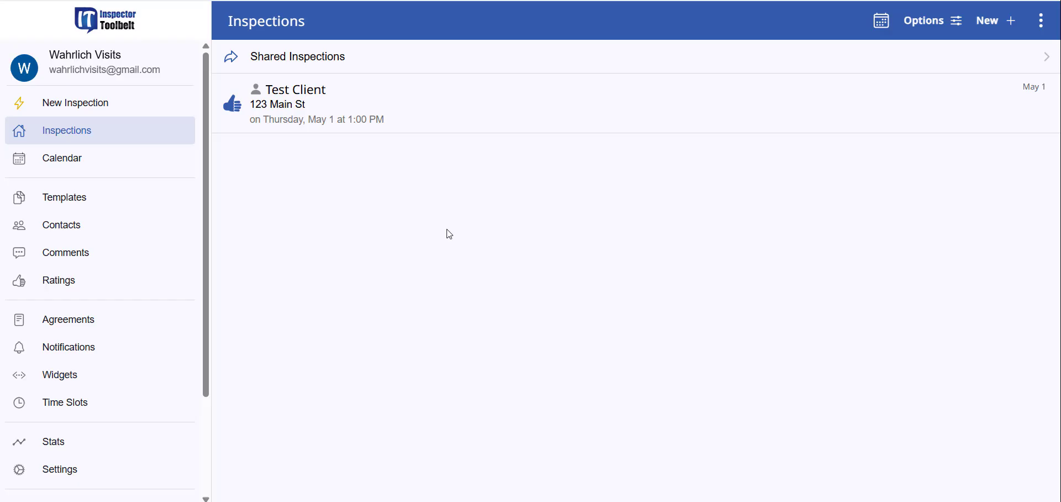